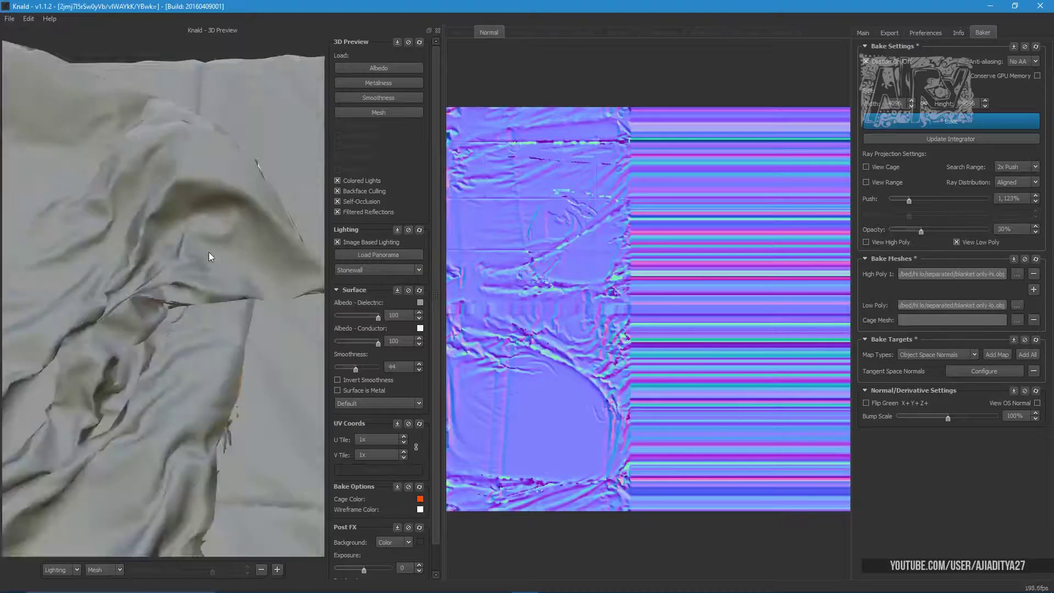
Step: Export the current blanket normal map from Knald after viewing it from above
drag(270, 249, 202, 159)
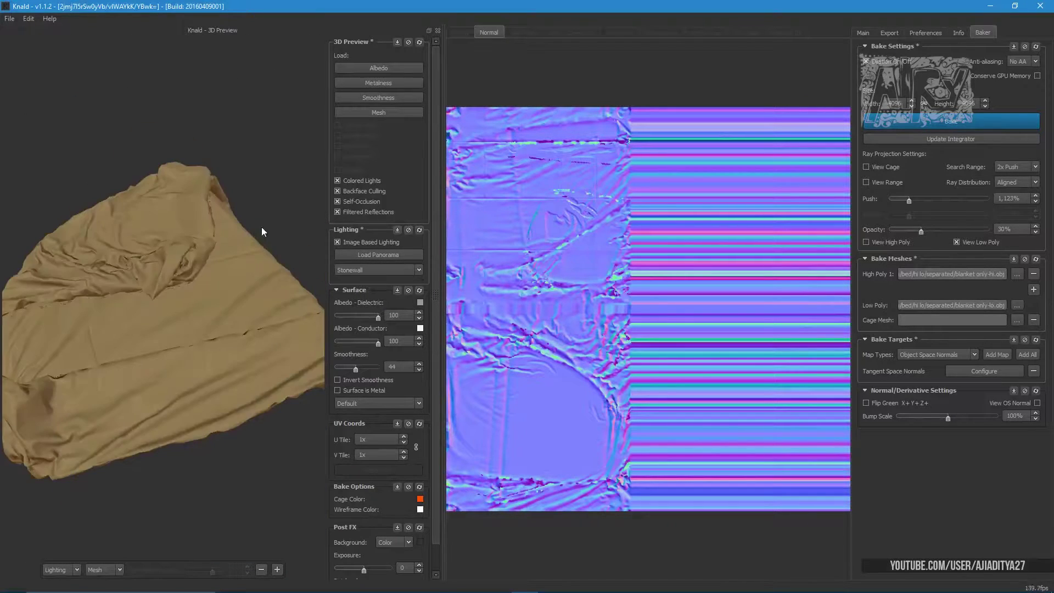
click(869, 36)
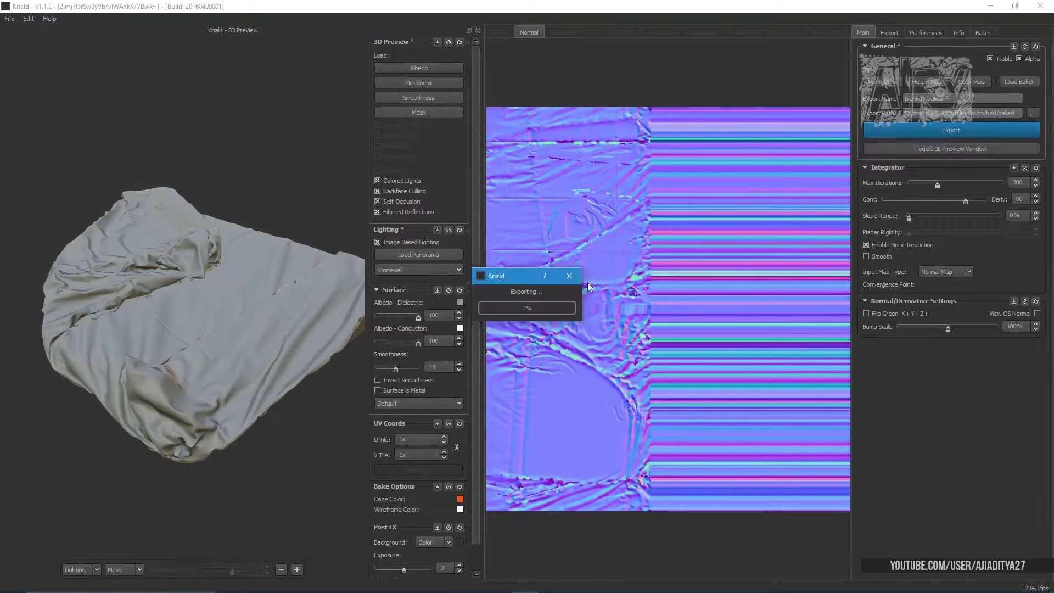
click(527, 301)
key(super)
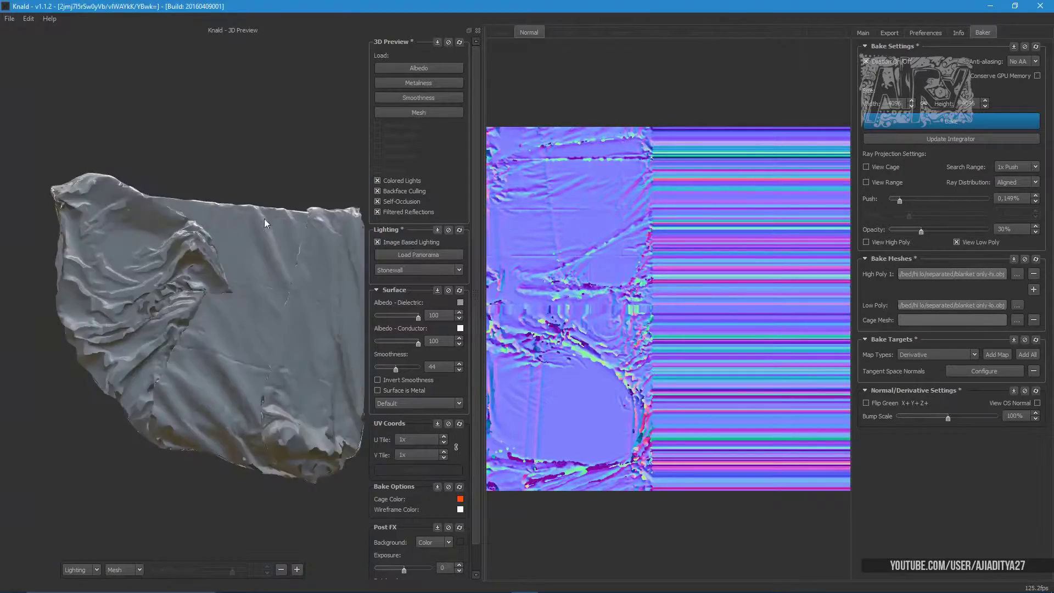
Step: Show the cage, raise Push to 2,077%, and export the rebaked blanket normal map
click(866, 167)
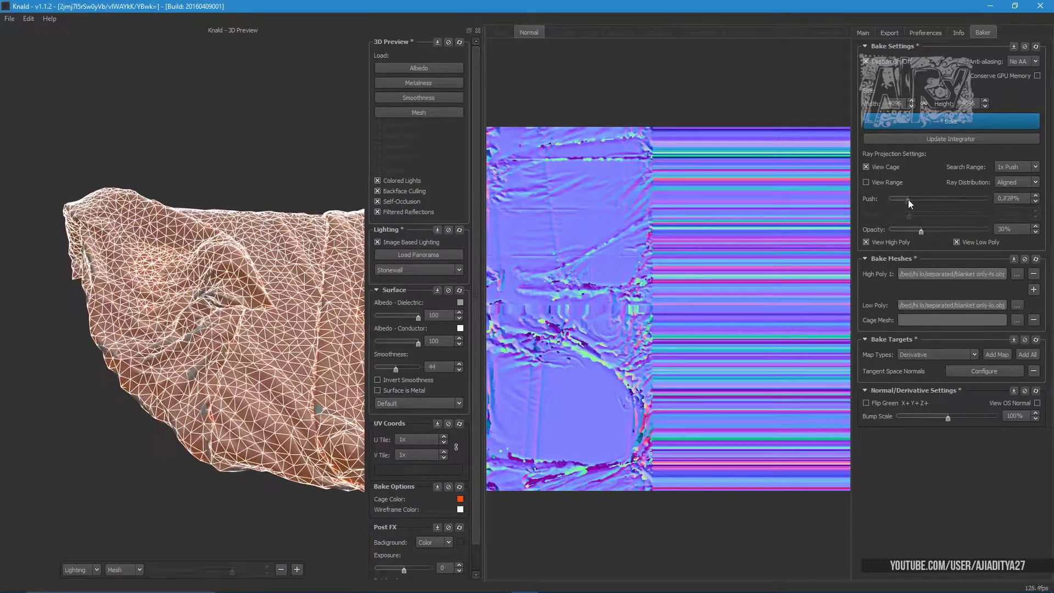
drag(911, 201, 914, 200)
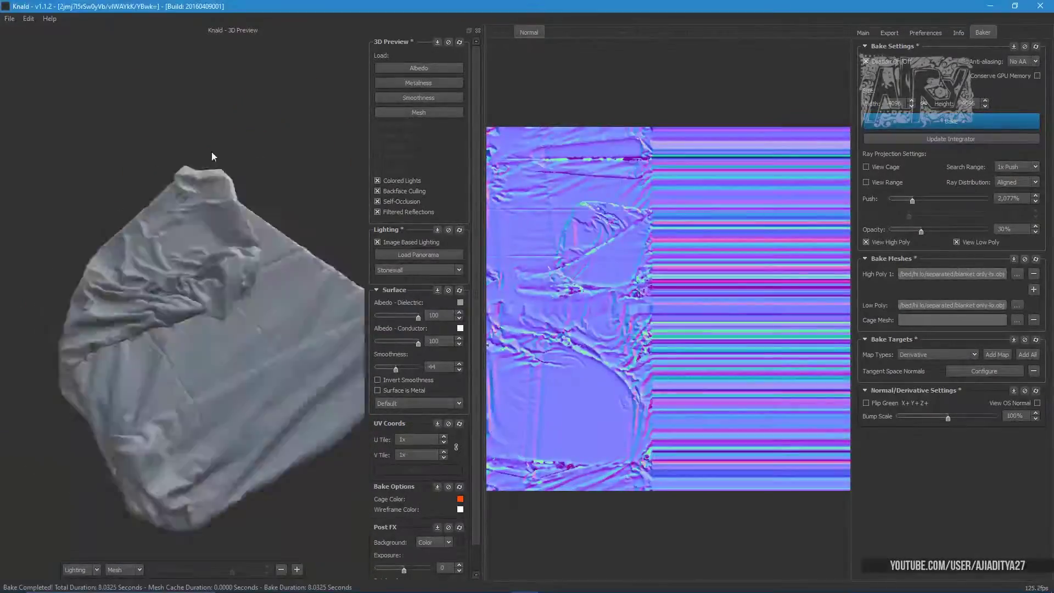
mouse_move(186, 241)
mouse_down()
mouse_move(228, 224)
mouse_move(261, 285)
mouse_move(223, 248)
mouse_move(259, 275)
mouse_move(212, 258)
mouse_up()
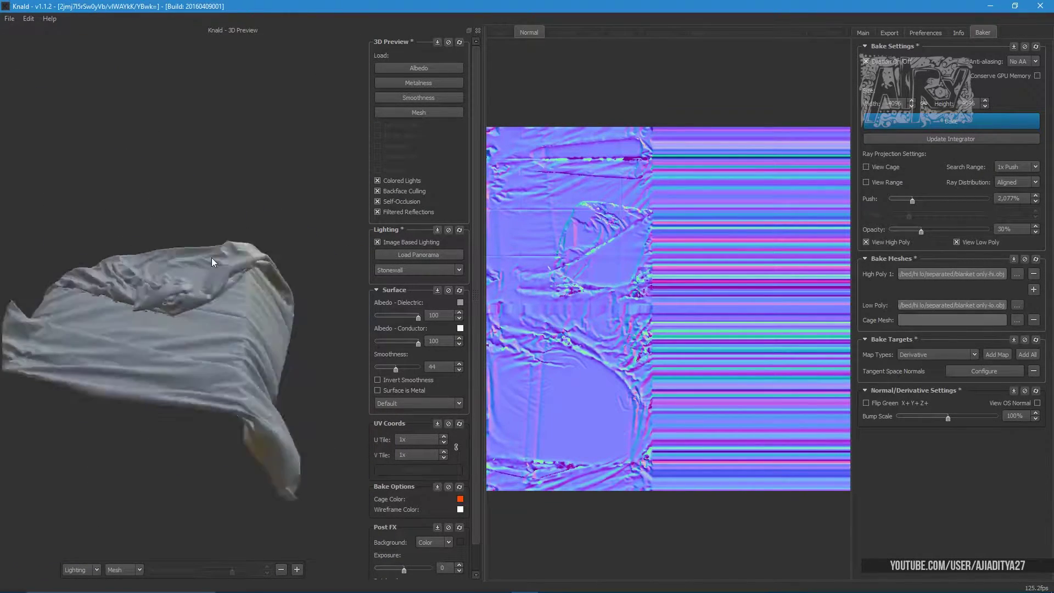
click(1034, 113)
click(950, 130)
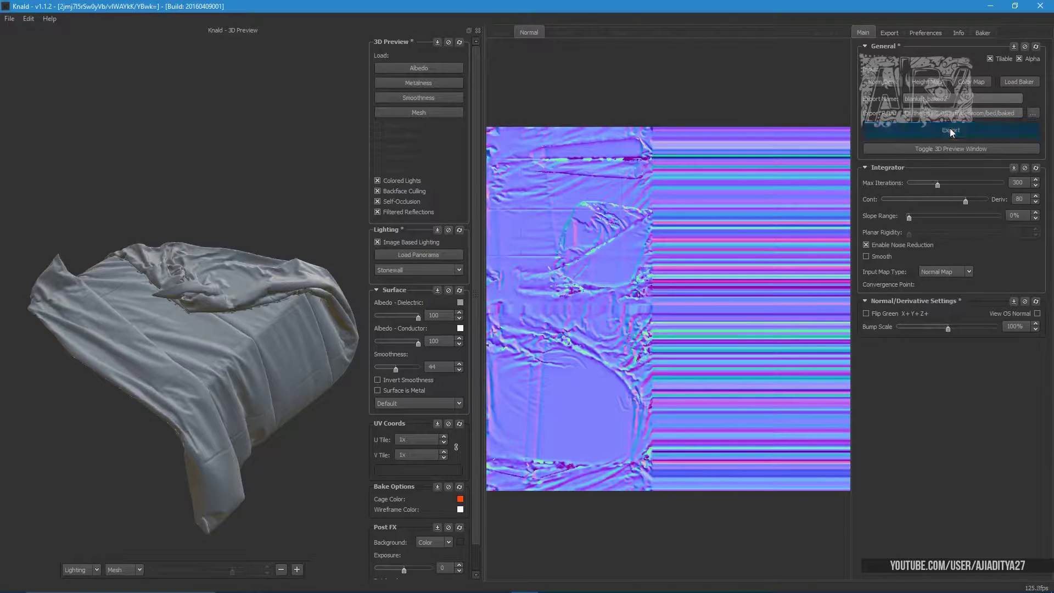
Step: Bake the mattress normal map in Knald with the projection cage hidden
click(499, 582)
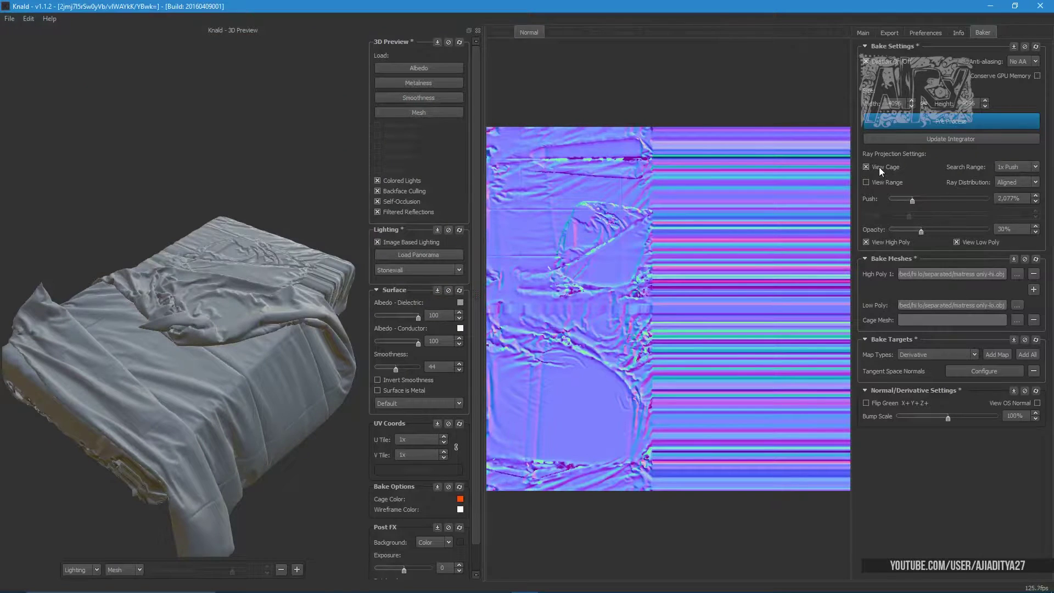
click(879, 167)
click(951, 120)
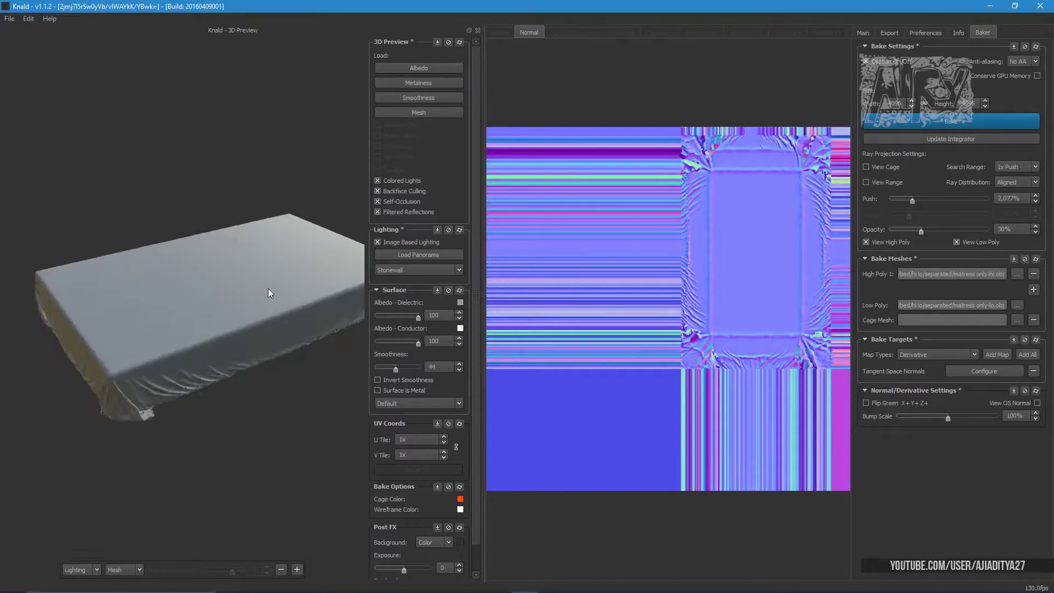
Step: Inspect the mattress bake with the cage and high-poly mesh toggled, then close the file browser
click(866, 167)
click(866, 242)
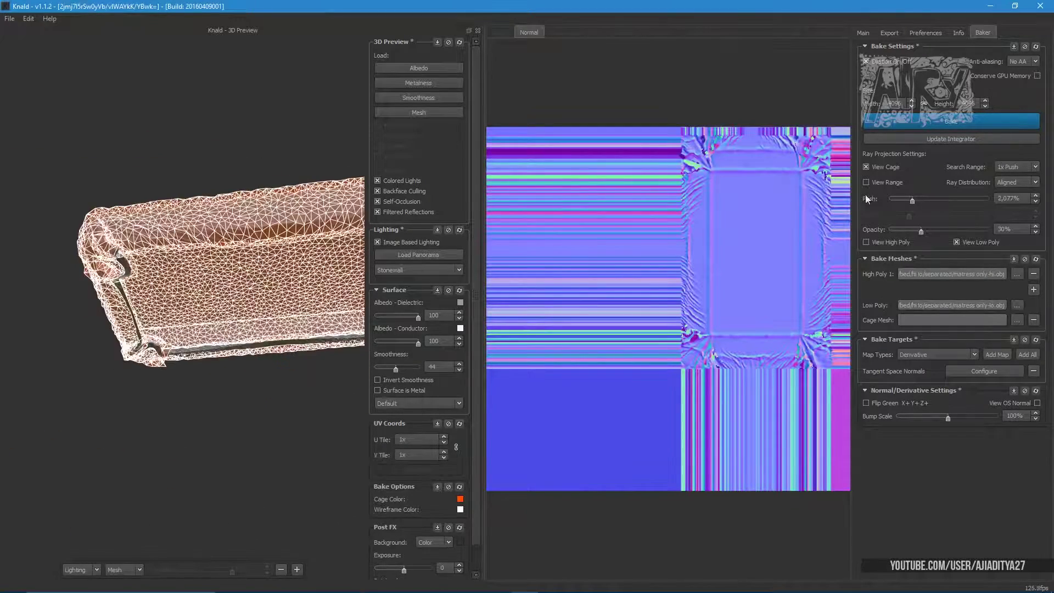
click(865, 167)
mouse_move(179, 327)
mouse_down()
mouse_move(350, 293)
mouse_move(193, 302)
mouse_up()
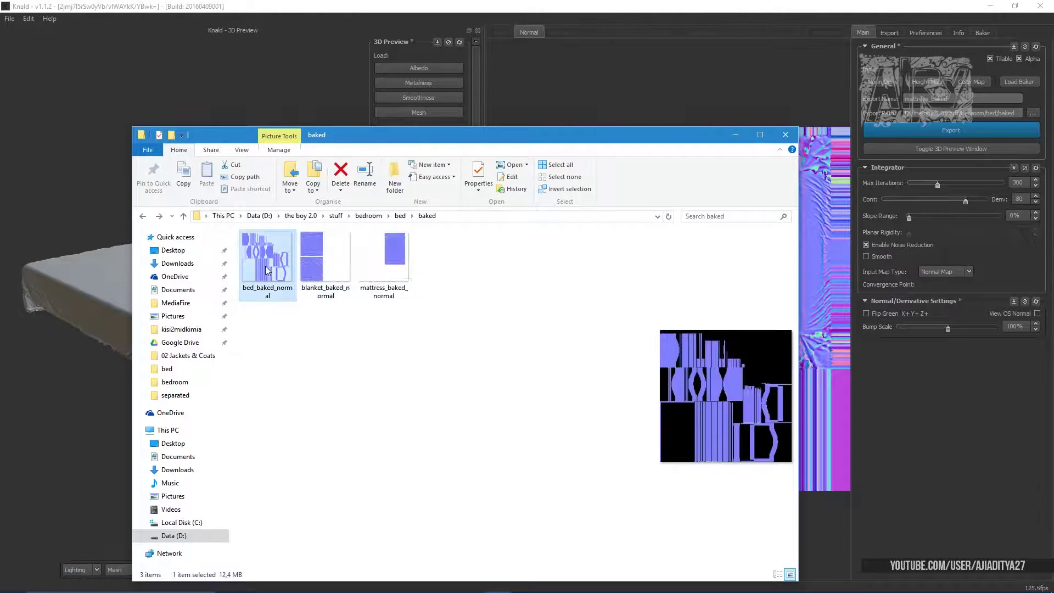
click(889, 34)
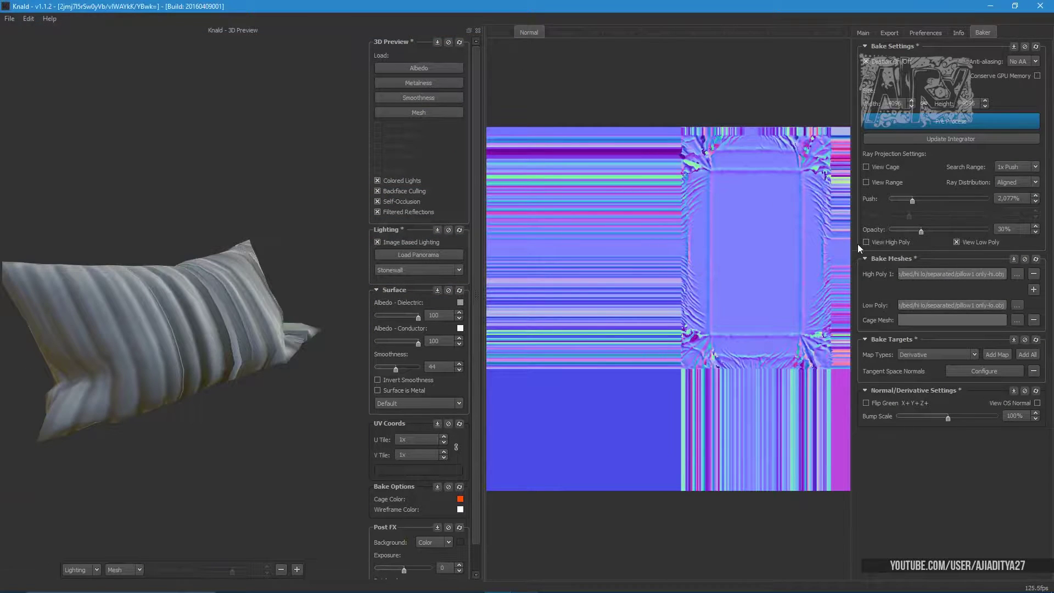
Step: Bake pillow1's normal map and check it with the cage and ray range shown
click(951, 123)
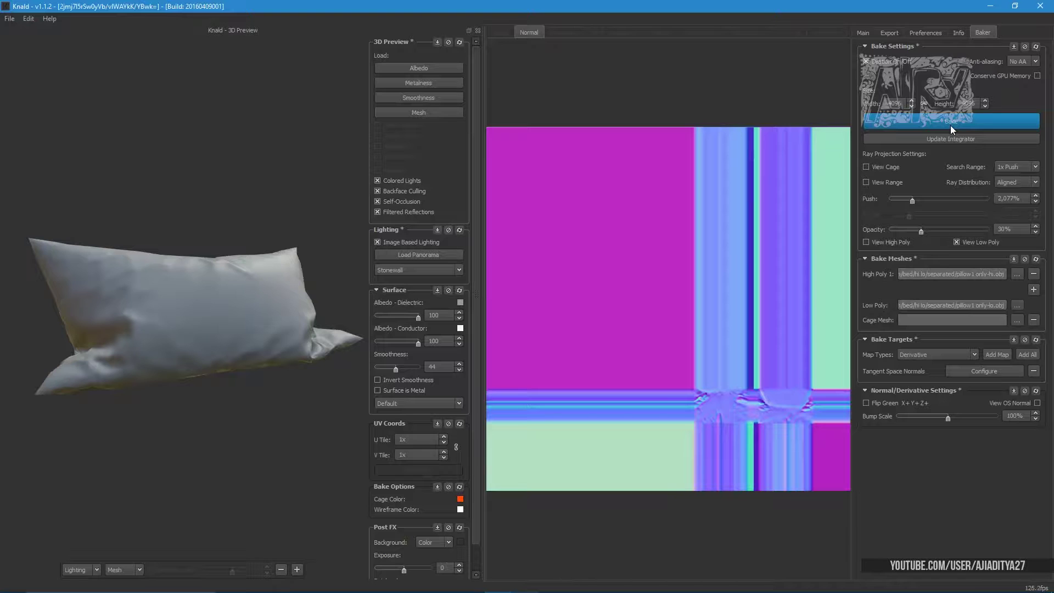
drag(84, 282, 224, 353)
click(866, 167)
click(866, 183)
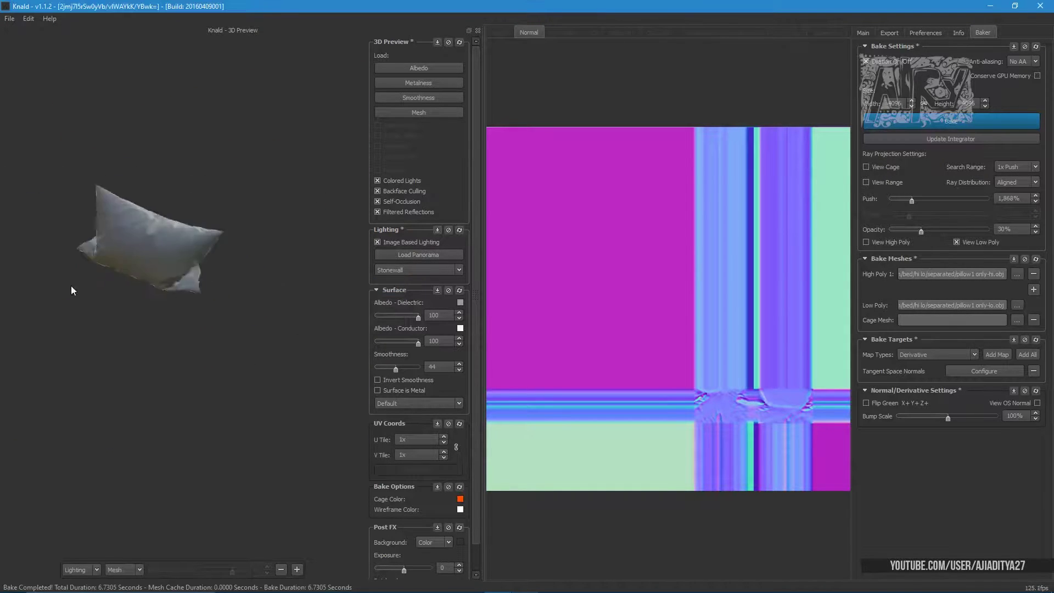
click(863, 33)
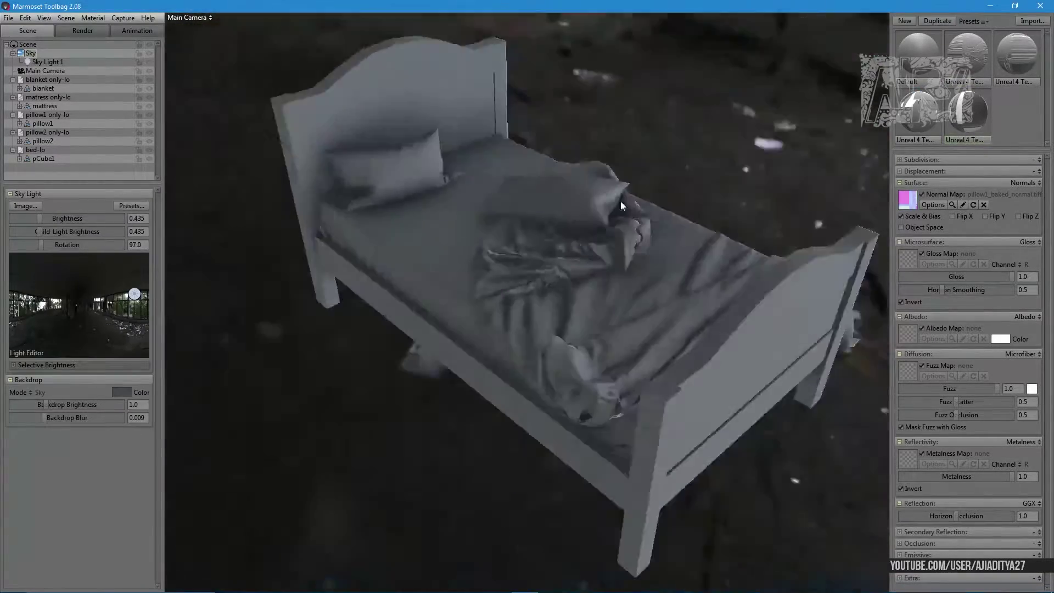
Step: Rotate the sky lighting to 97 around the bed in Marmoset Toolbag
drag(620, 201, 435, 278)
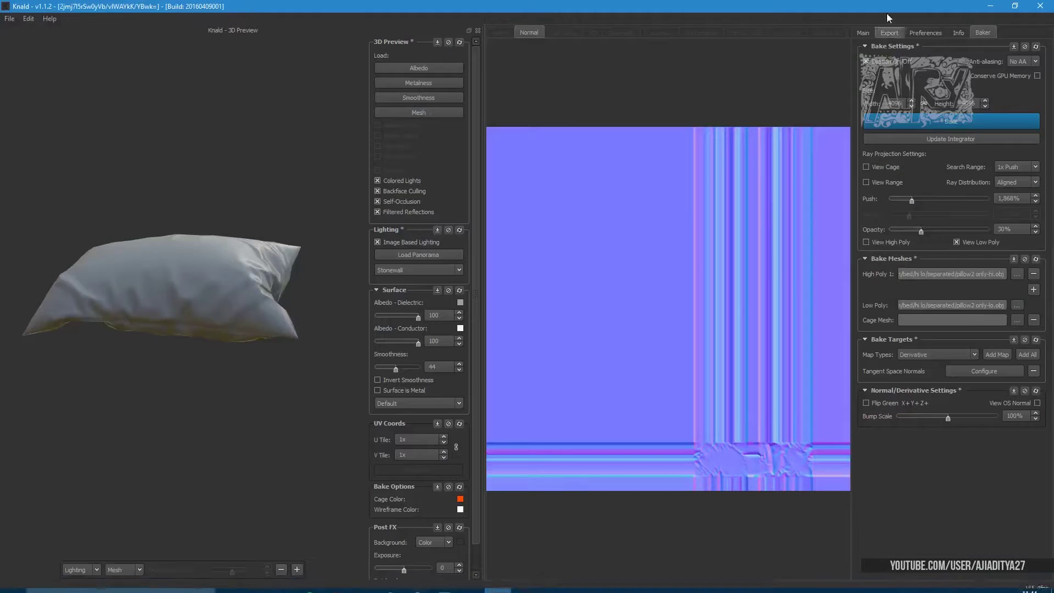
Step: Export pillow2's baked normal map from the Main tab and save
click(863, 32)
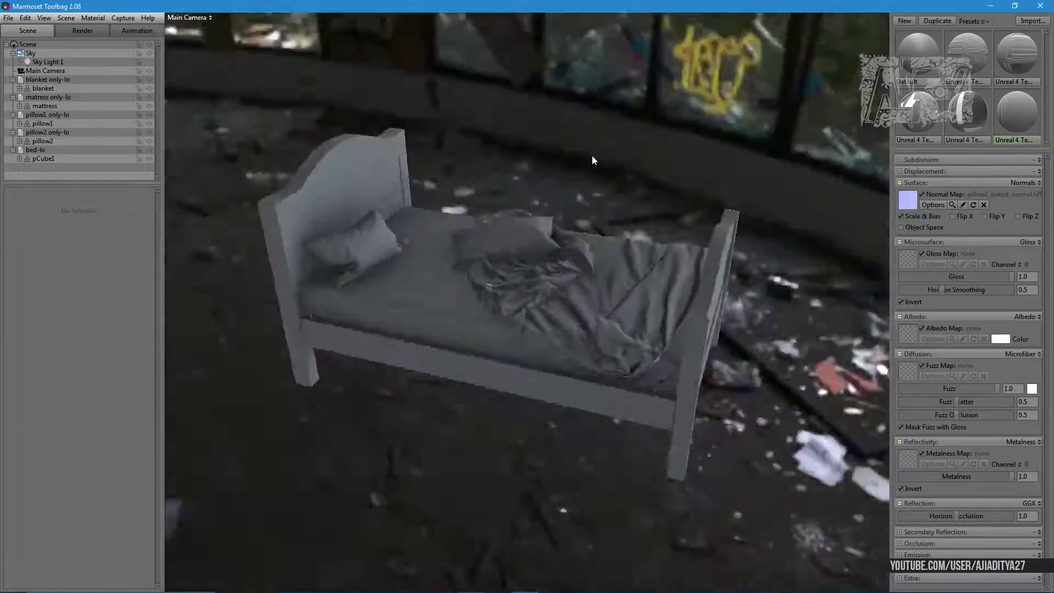
mouse_move(591, 159)
mouse_down()
mouse_move(678, 250)
mouse_move(513, 265)
mouse_move(536, 367)
mouse_move(631, 329)
mouse_move(555, 242)
mouse_move(670, 255)
mouse_move(509, 235)
mouse_move(417, 258)
mouse_move(385, 197)
mouse_move(278, 223)
mouse_move(568, 287)
mouse_move(337, 257)
mouse_move(618, 263)
mouse_up()
key(ctrl+s)
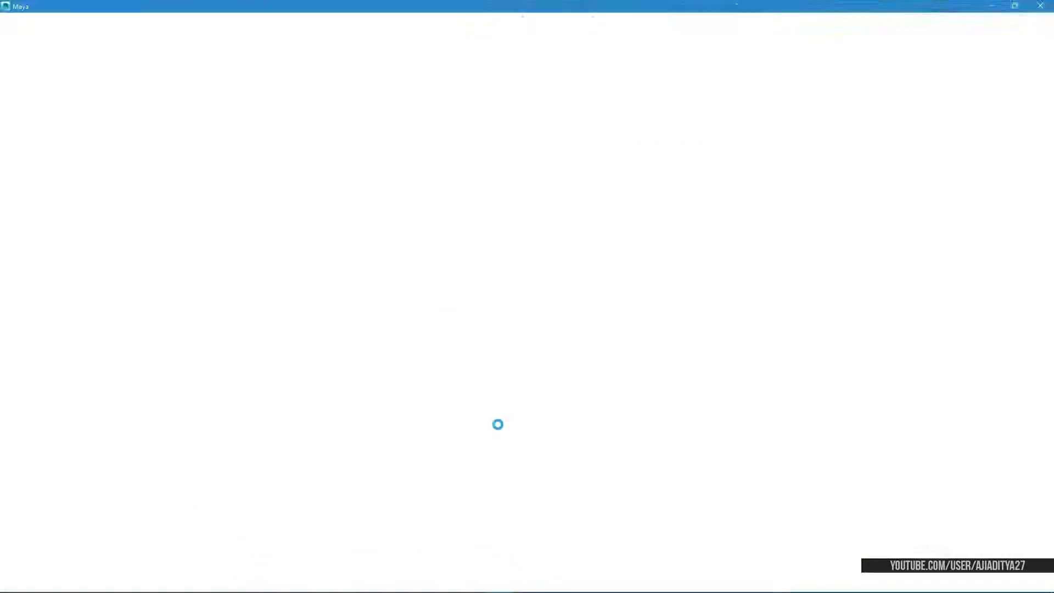
Step: Import the high-poly blanket, pillows and mattress OBJ into Maya
click(9, 18)
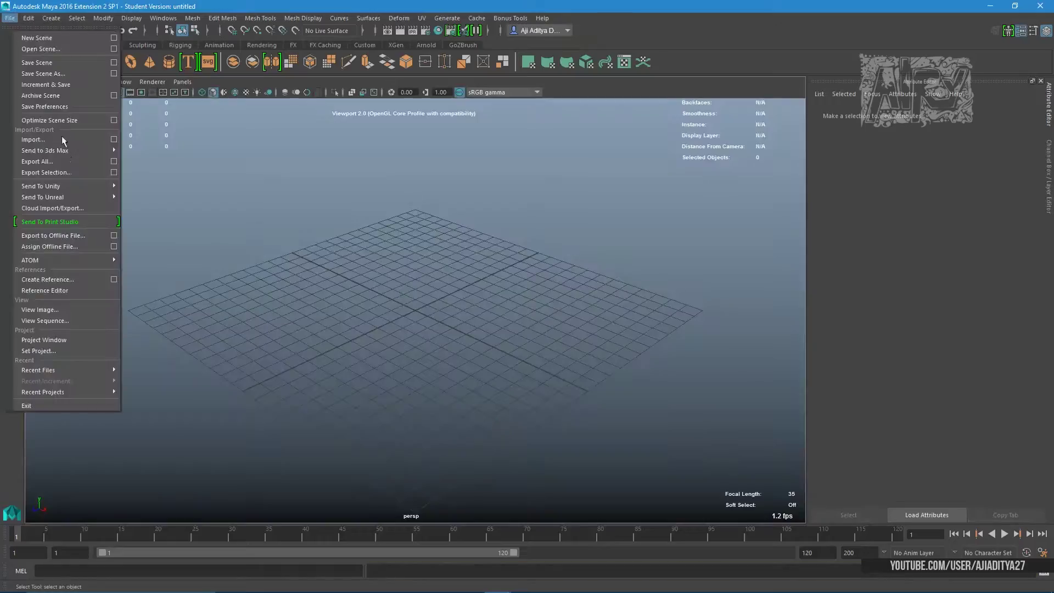
click(33, 139)
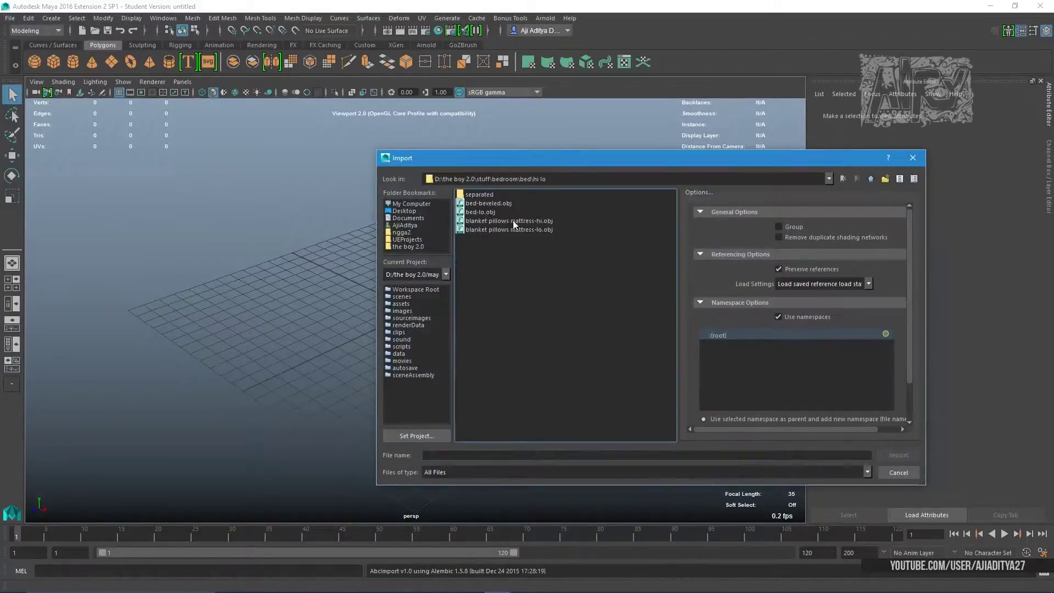
double_click(512, 220)
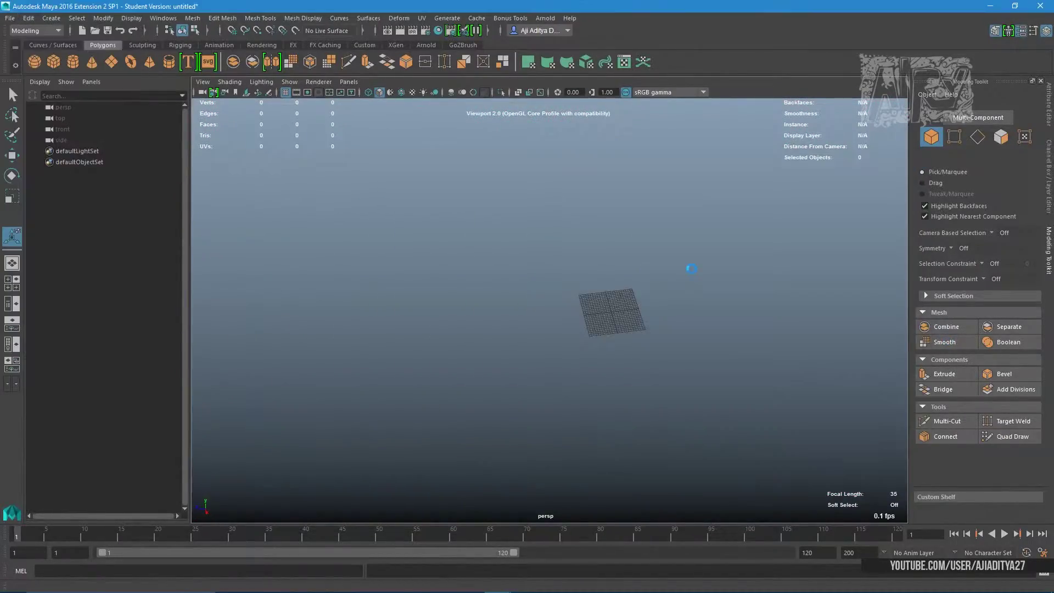
Step: Smooth the mattress, export it as its own high-poly file, and review the dense pillow
click(919, 340)
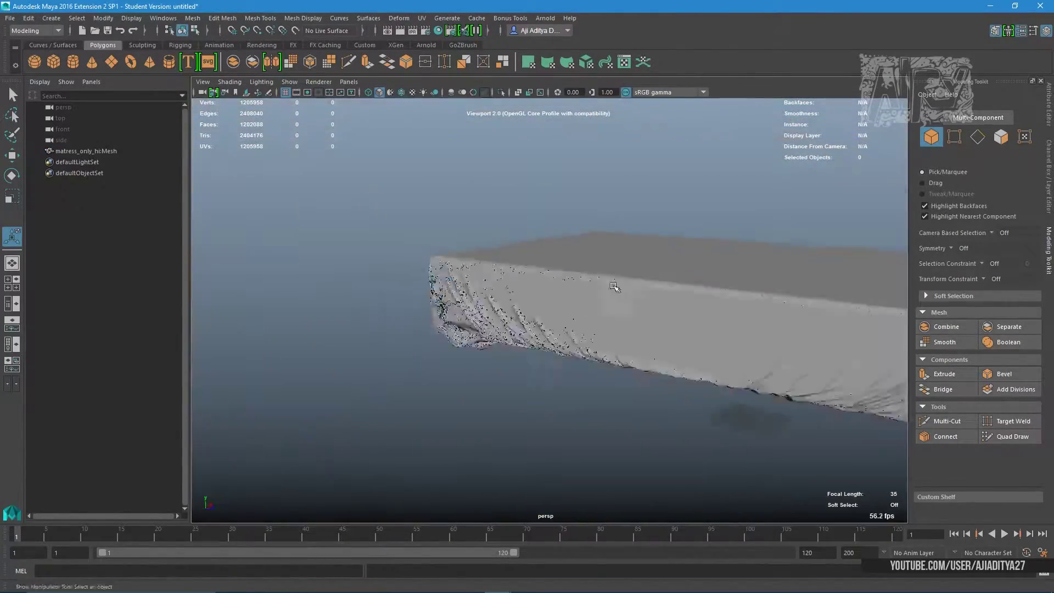
double_click(510, 219)
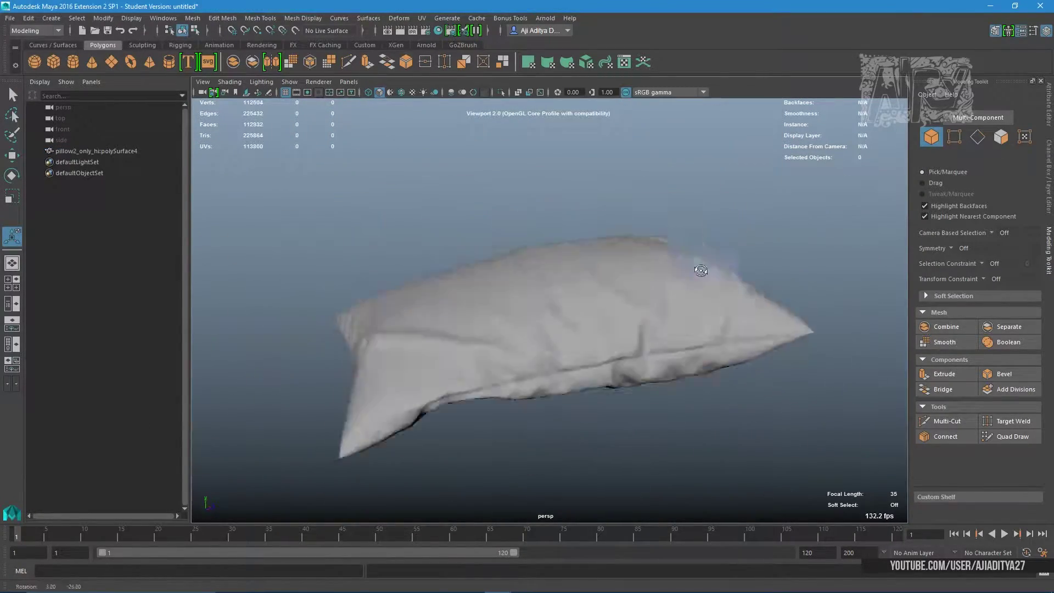
drag(906, 367, 898, 299)
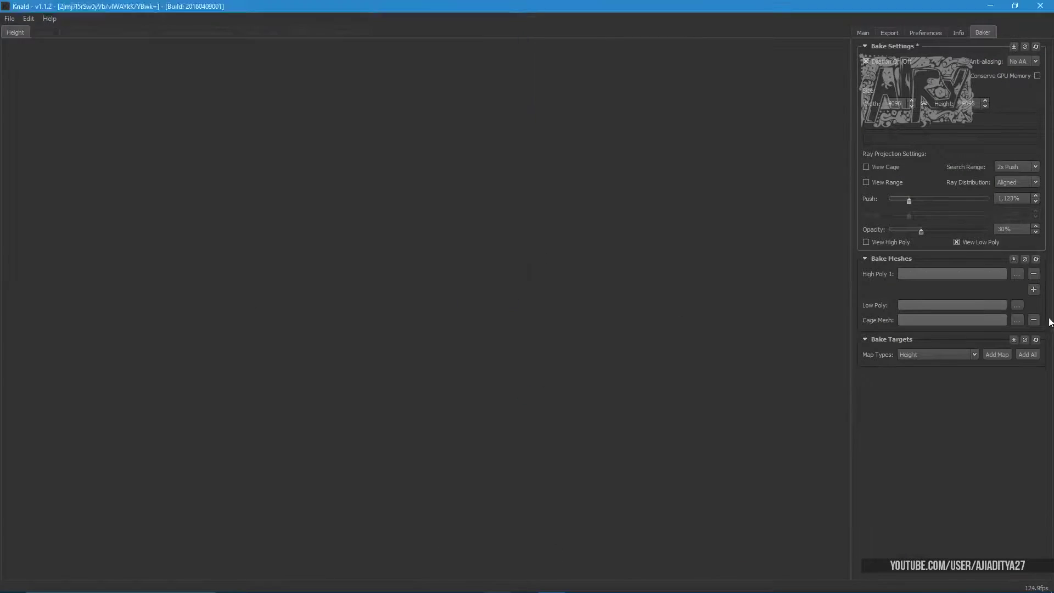
Step: Rebake the blanket normal map at 1,500% push and export it
click(961, 123)
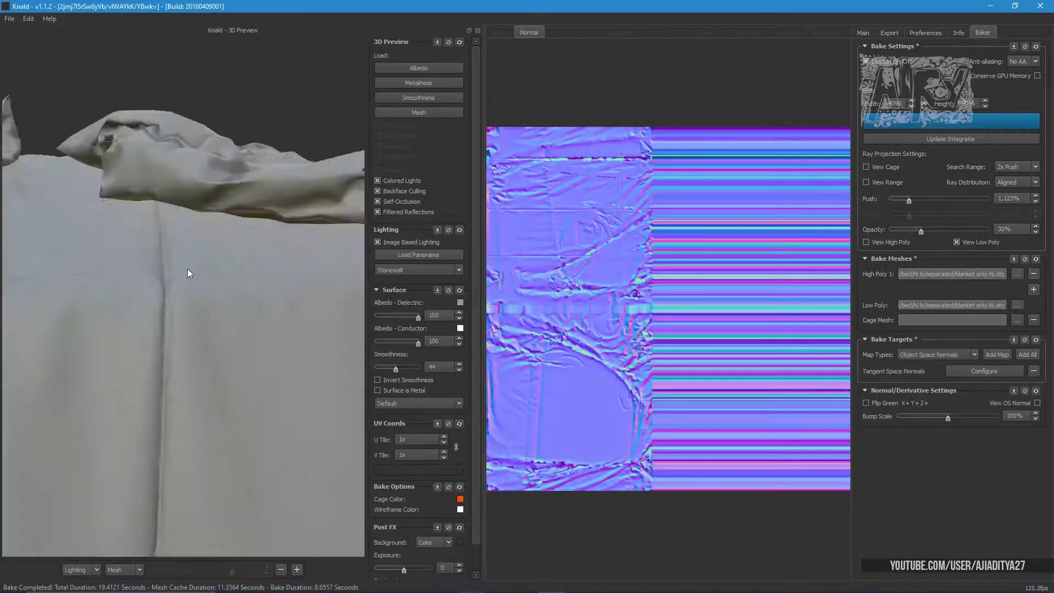
mouse_move(186, 268)
mouse_down()
mouse_move(266, 314)
mouse_move(189, 281)
mouse_move(218, 306)
mouse_move(266, 308)
mouse_move(242, 337)
mouse_move(306, 318)
mouse_move(147, 325)
mouse_move(594, 246)
mouse_up()
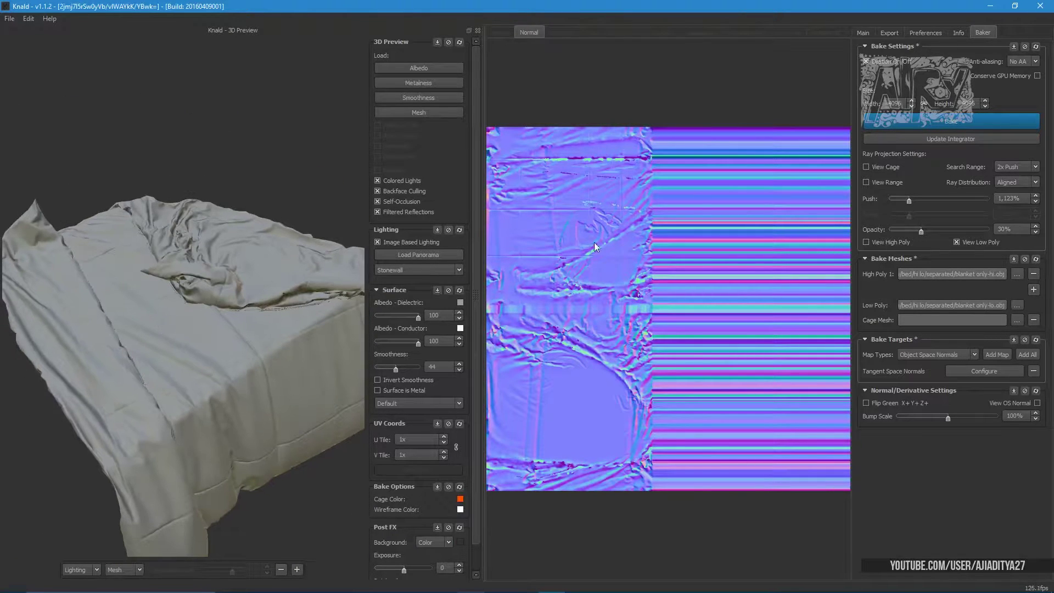
drag(909, 202, 906, 201)
click(944, 123)
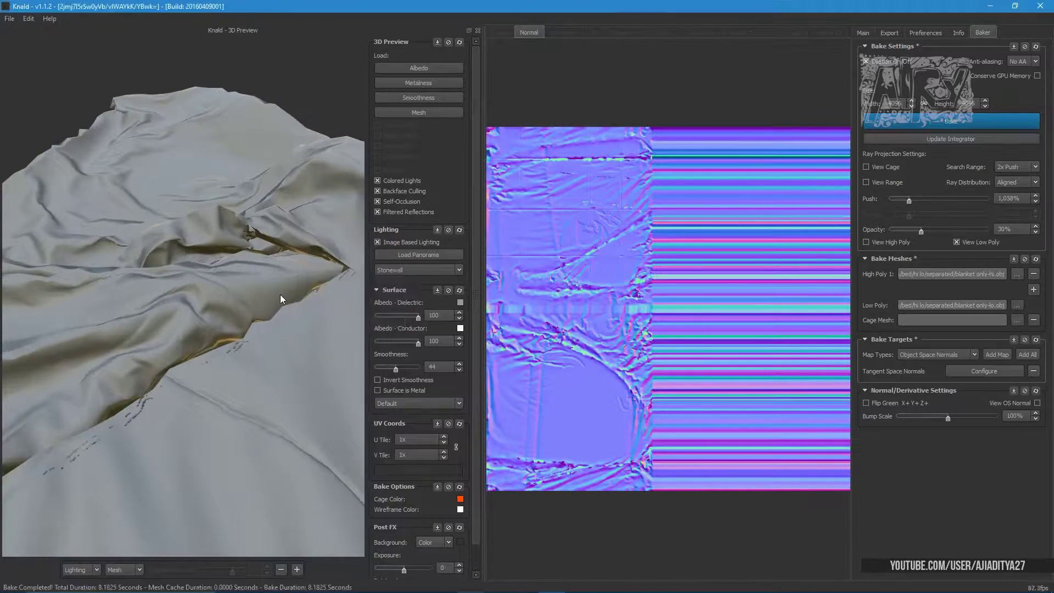
mouse_move(280, 294)
mouse_down()
mouse_move(288, 327)
mouse_move(146, 289)
mouse_up()
click(863, 32)
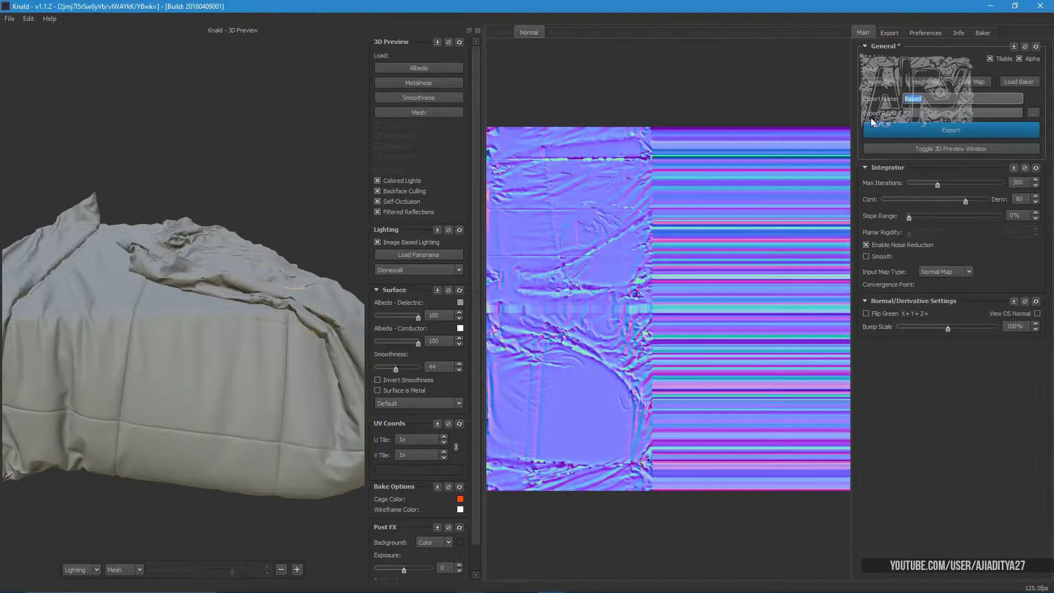
click(960, 131)
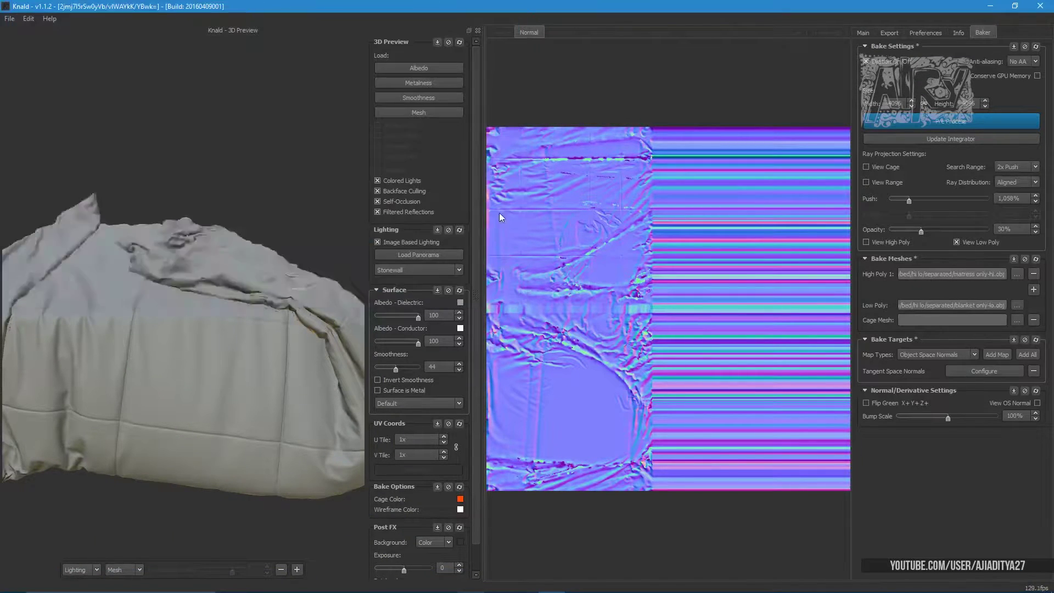
Step: Bake the mattress normal map and inspect the result
click(949, 122)
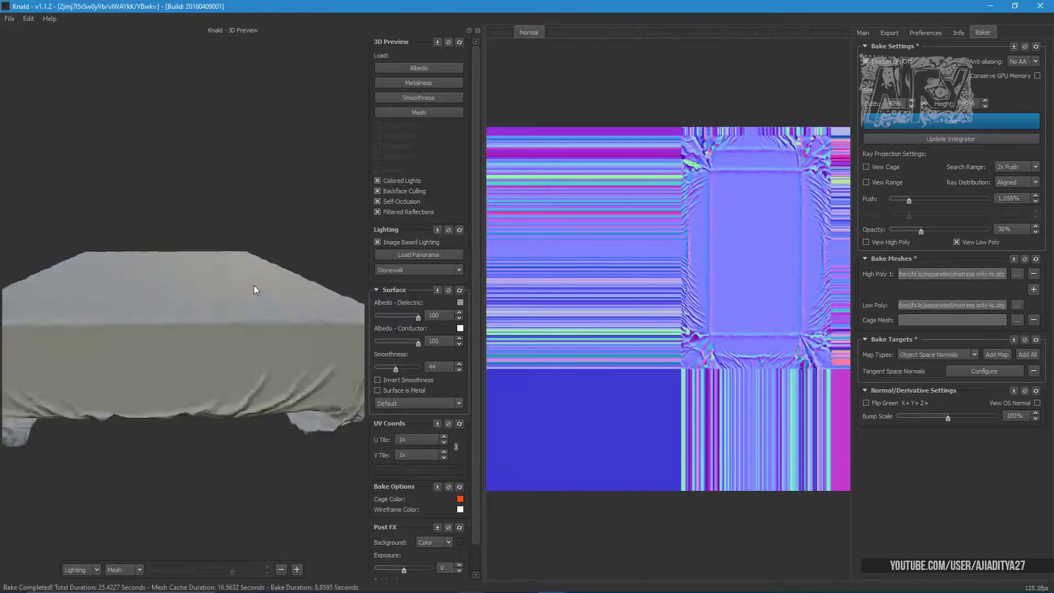
drag(254, 290, 42, 278)
scroll(711, 153, up, 5)
scroll(711, 154, down, 5)
scroll(198, 235, down, 3)
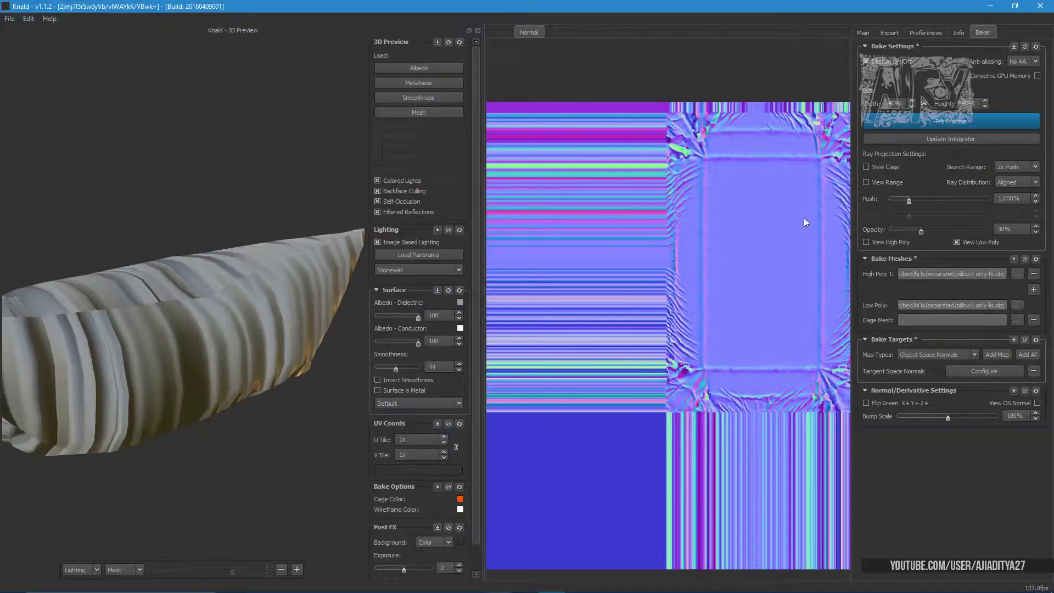
Step: Bake the pillow1 normal map with a raised push distance, ready for export
click(947, 118)
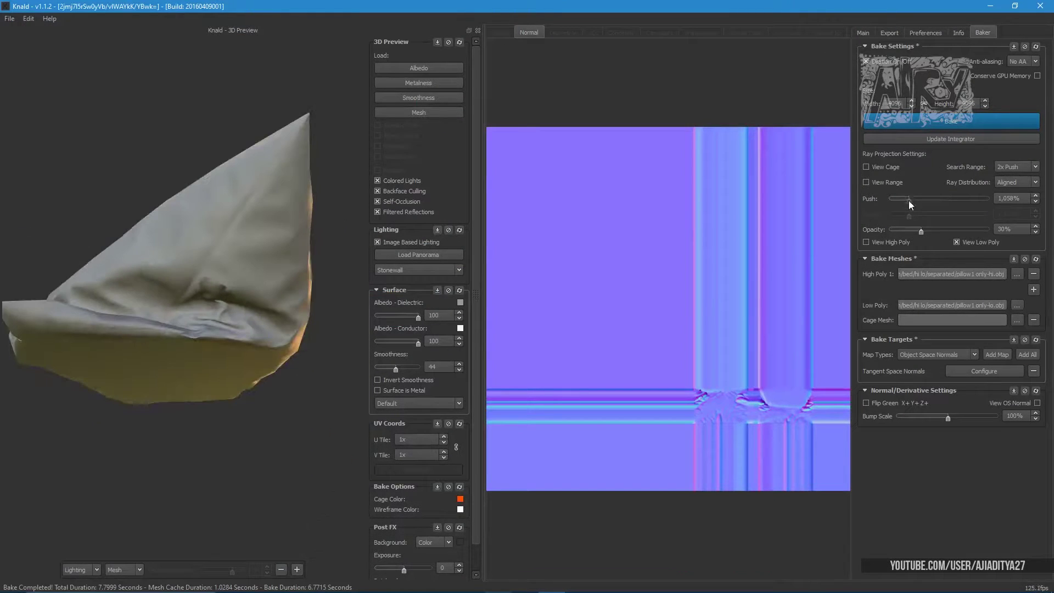
drag(901, 203, 911, 199)
mouse_move(249, 198)
mouse_down()
mouse_move(274, 229)
mouse_move(238, 318)
mouse_up()
click(863, 33)
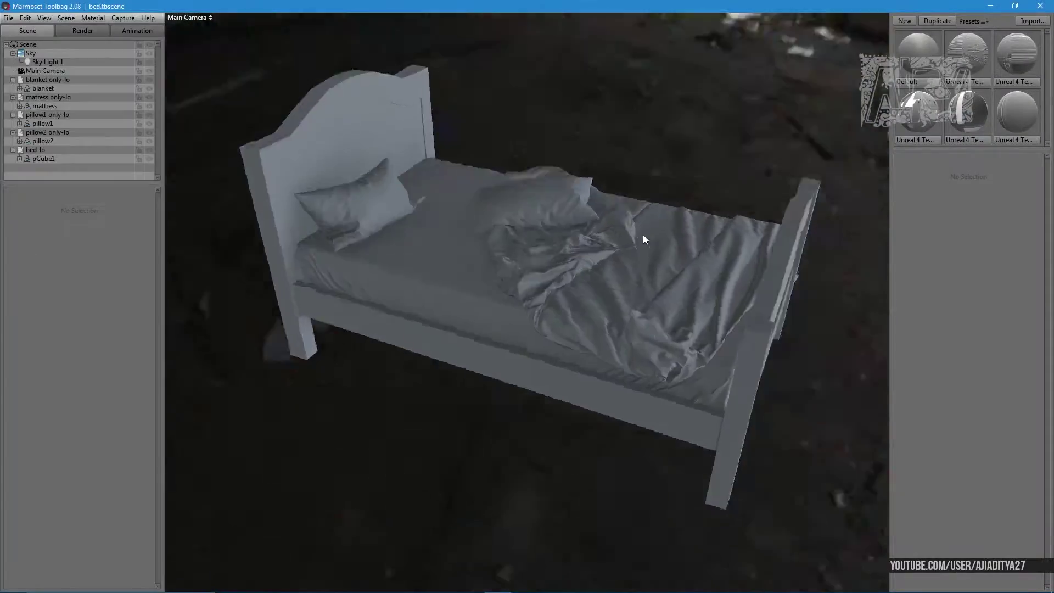
Step: Orbit around the untextured bed, then open the baked normal maps folder
mouse_move(644, 235)
mouse_down()
mouse_move(503, 324)
mouse_move(548, 295)
mouse_move(525, 363)
mouse_move(597, 161)
mouse_up()
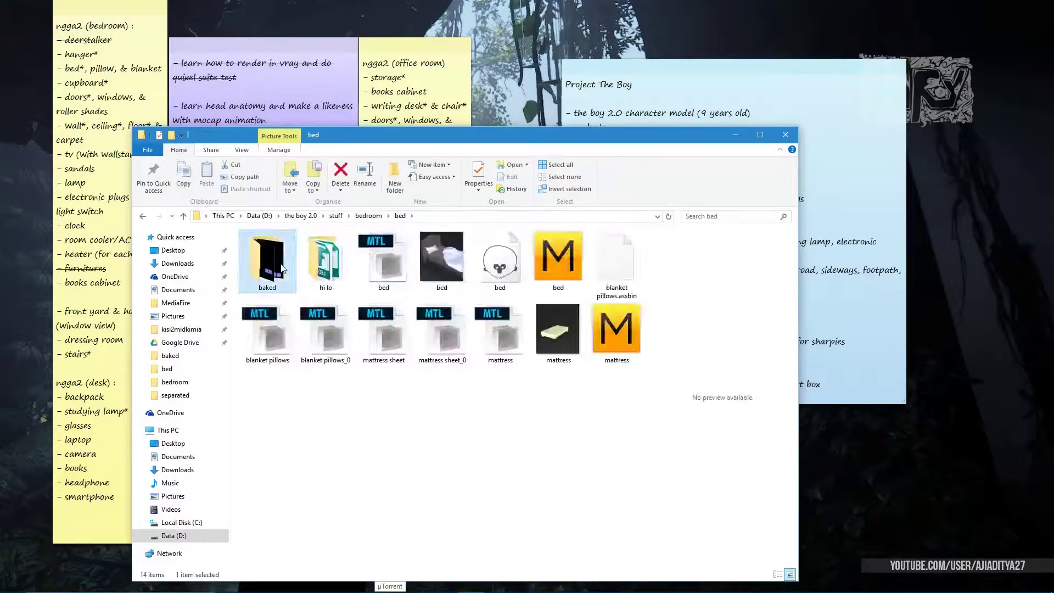
double_click(267, 261)
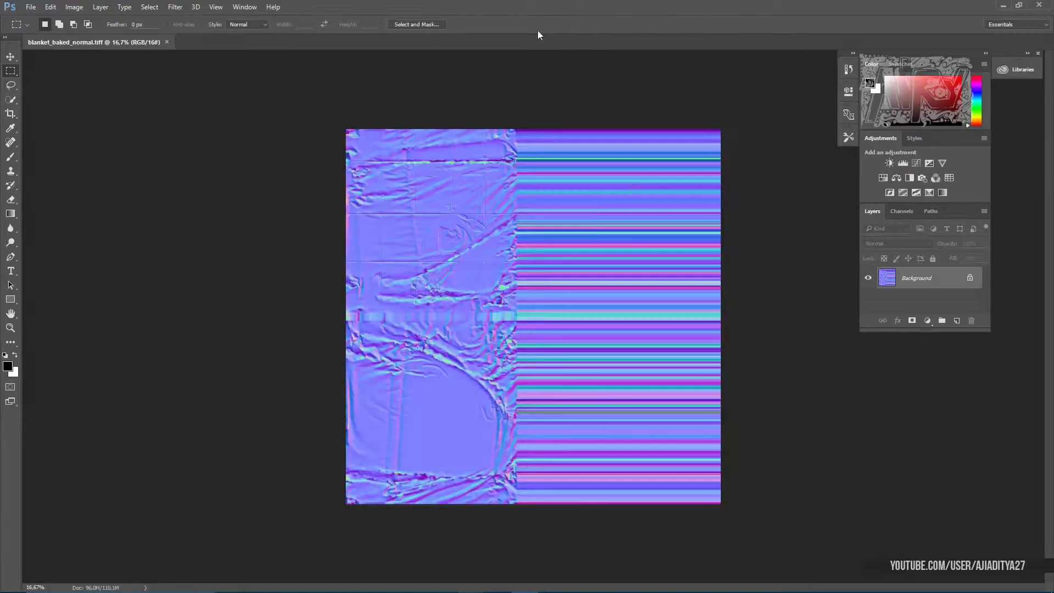
Step: Open blanket_baked_normal in Photoshop, then bring up Maya's file options
double_click(949, 280)
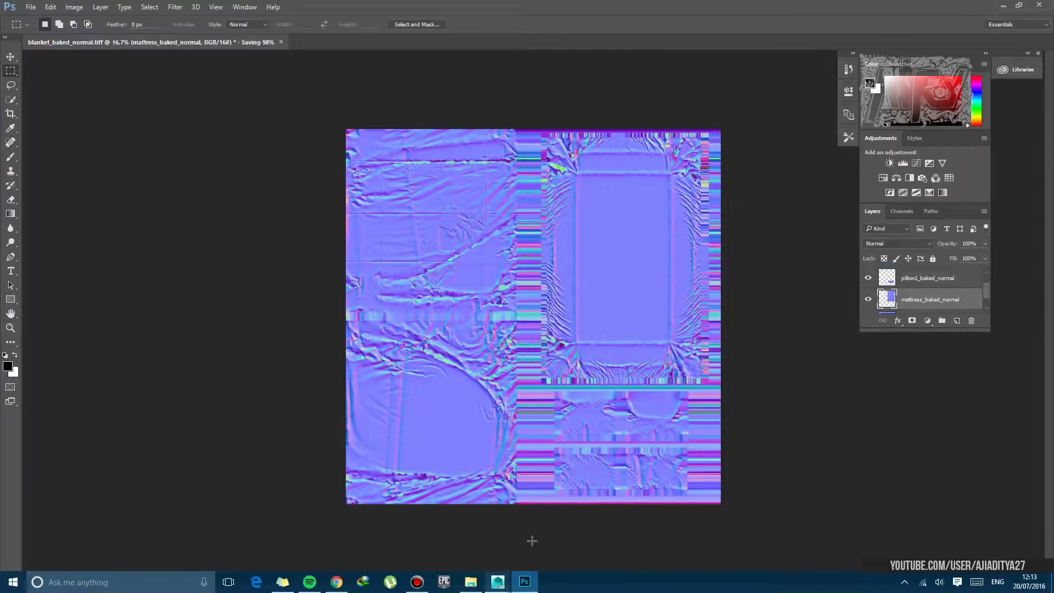
click(498, 582)
click(20, 23)
Step: Reopen the bed scene and export pCube1 and pillow3 as bed_gamemodel.fbx
click(74, 355)
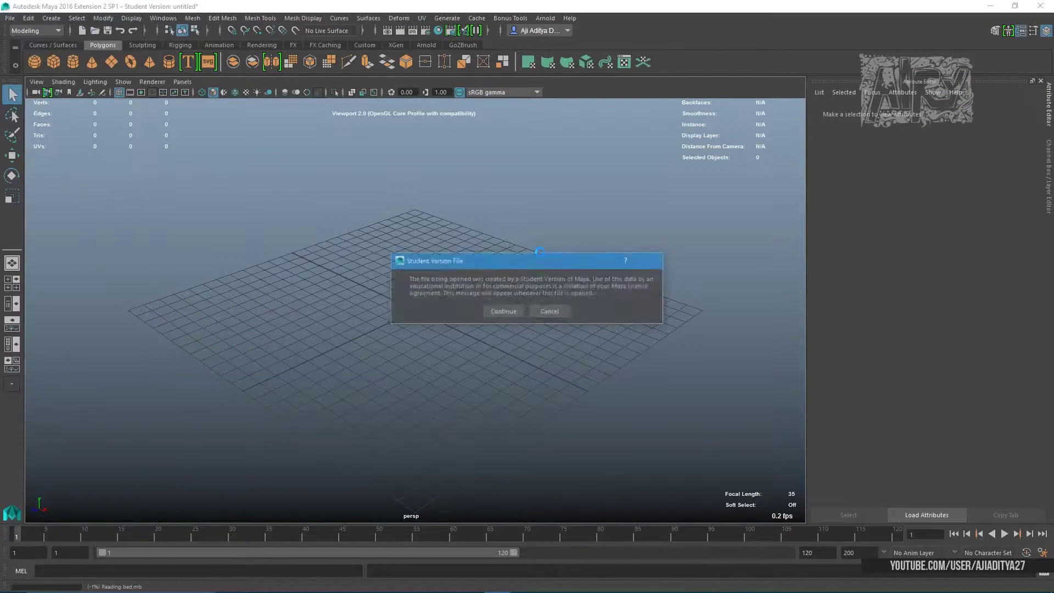
click(10, 22)
click(41, 159)
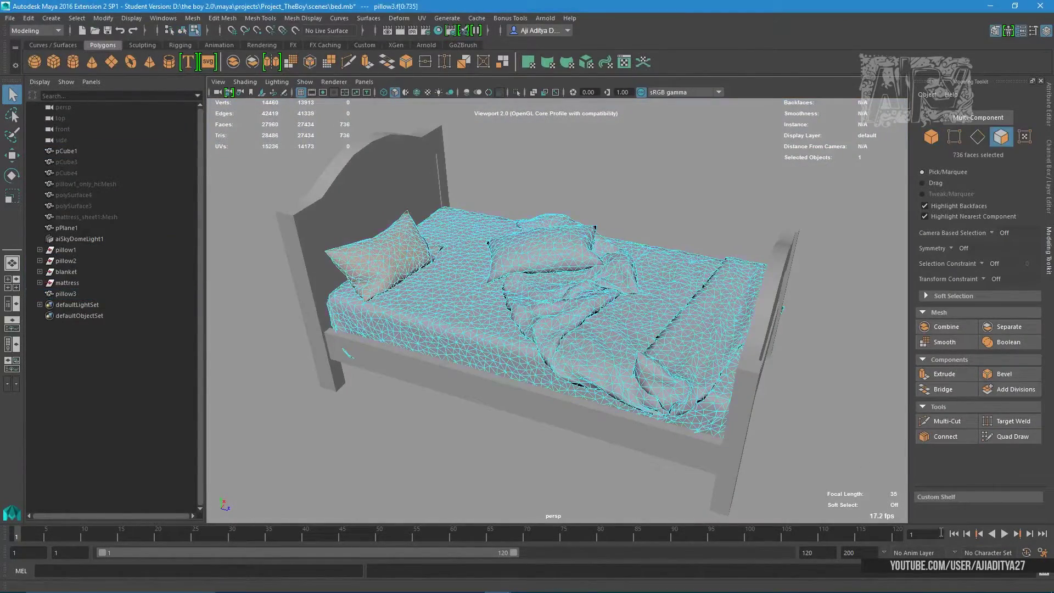
click(11, 18)
click(61, 173)
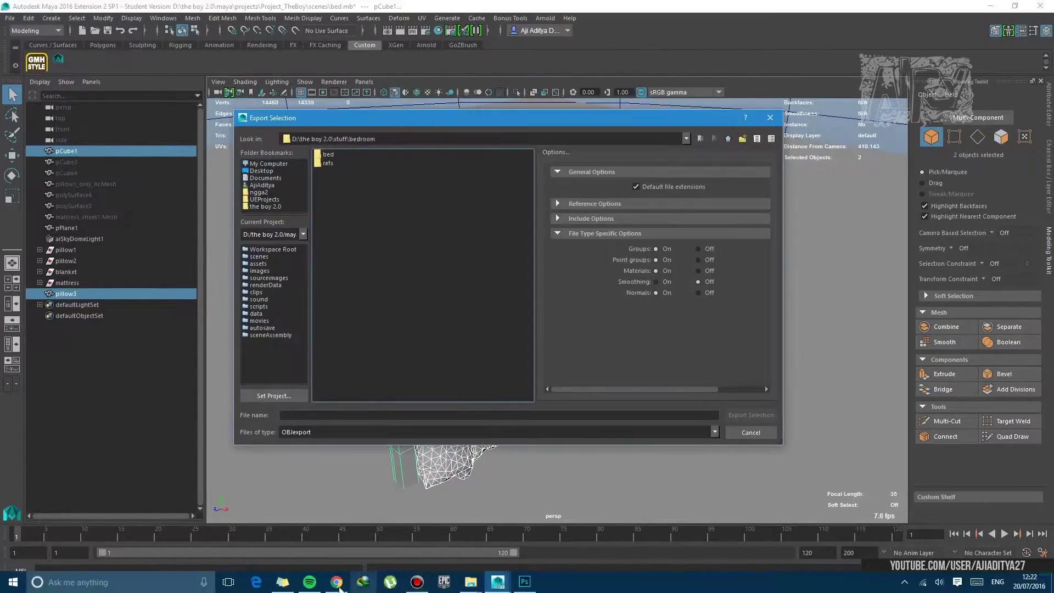
text(bed_gamemodel)
click(716, 432)
click(308, 439)
click(751, 416)
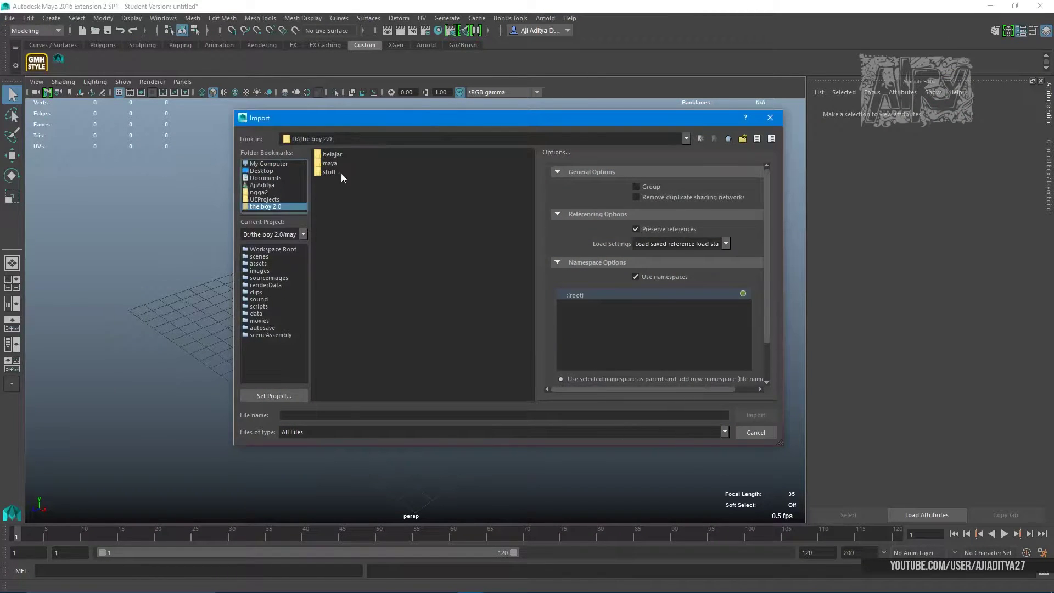
Step: Import the bed model from the bedroom folder into Maya
double_click(329, 172)
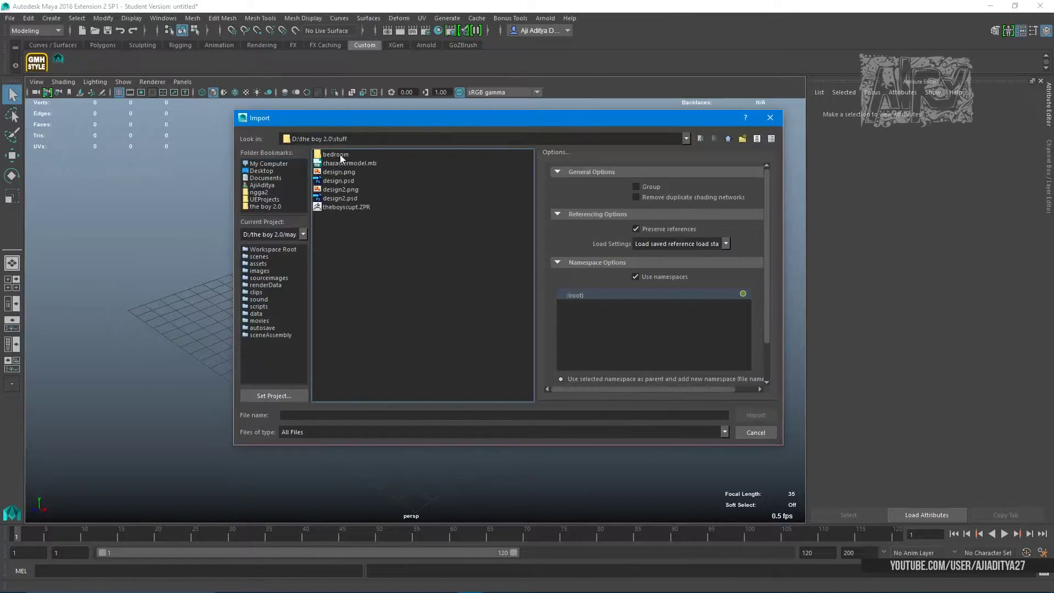
double_click(351, 246)
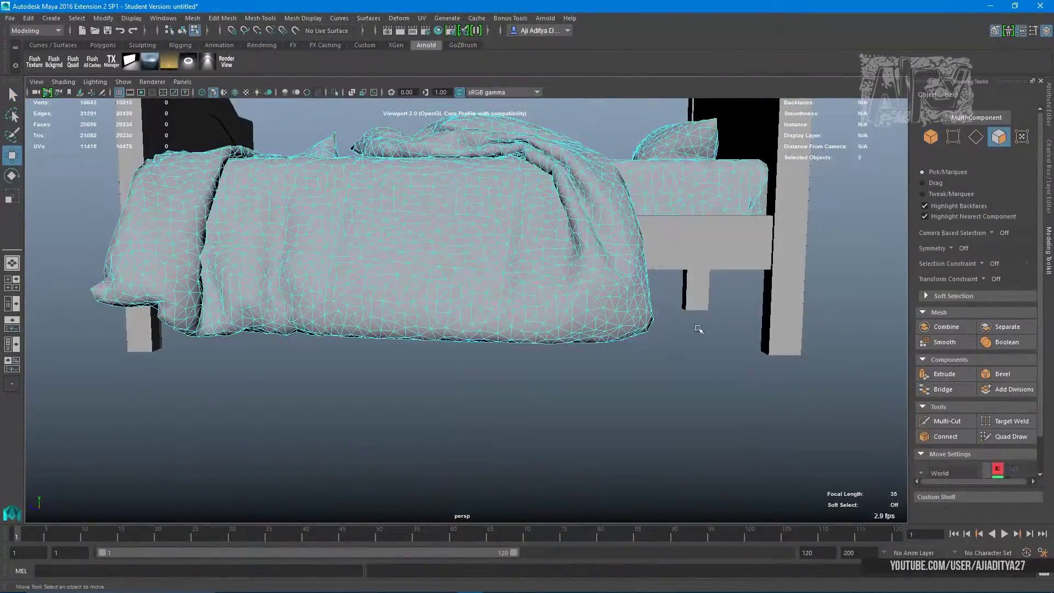
mouse_move(604, 355)
mouse_down()
mouse_move(545, 390)
mouse_move(369, 426)
mouse_move(369, 353)
mouse_move(482, 372)
mouse_up()
Step: Select the sheet faces poking through the side rail, then select the whole bed for export
click(644, 327)
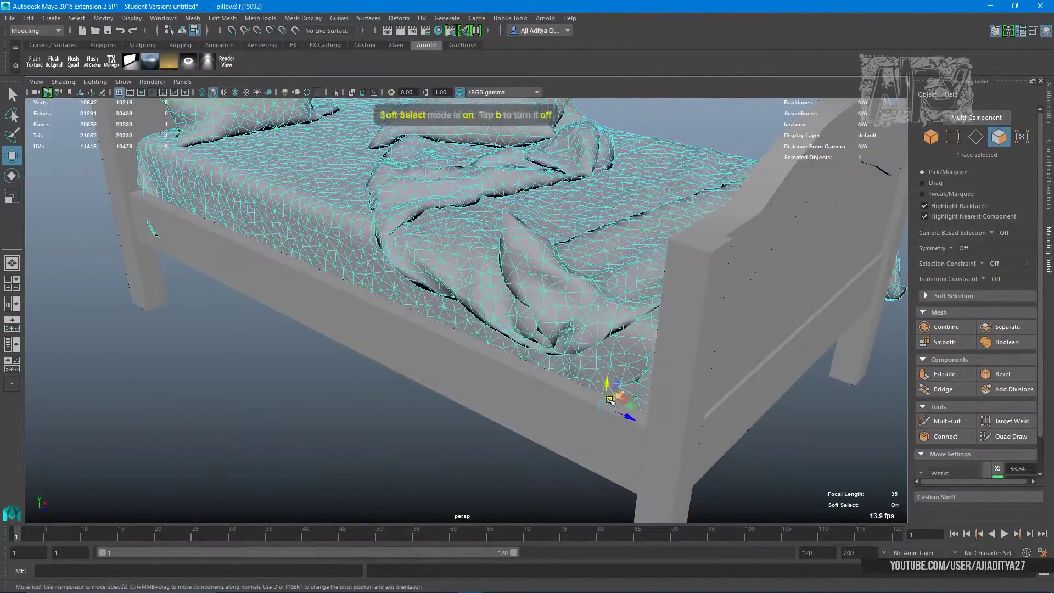
drag(609, 401, 301, 257)
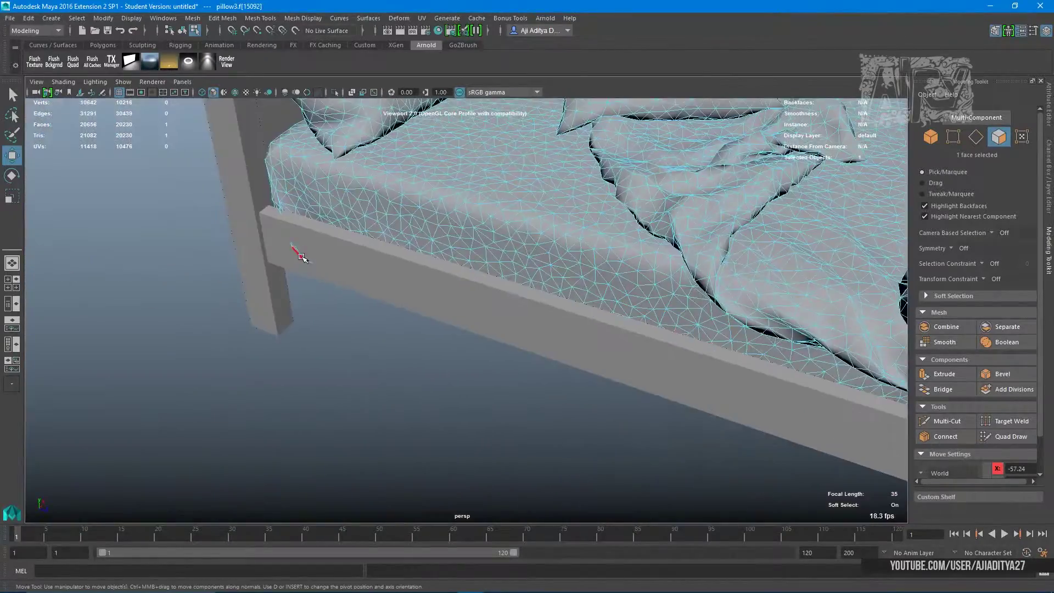
click(301, 257)
key(f)
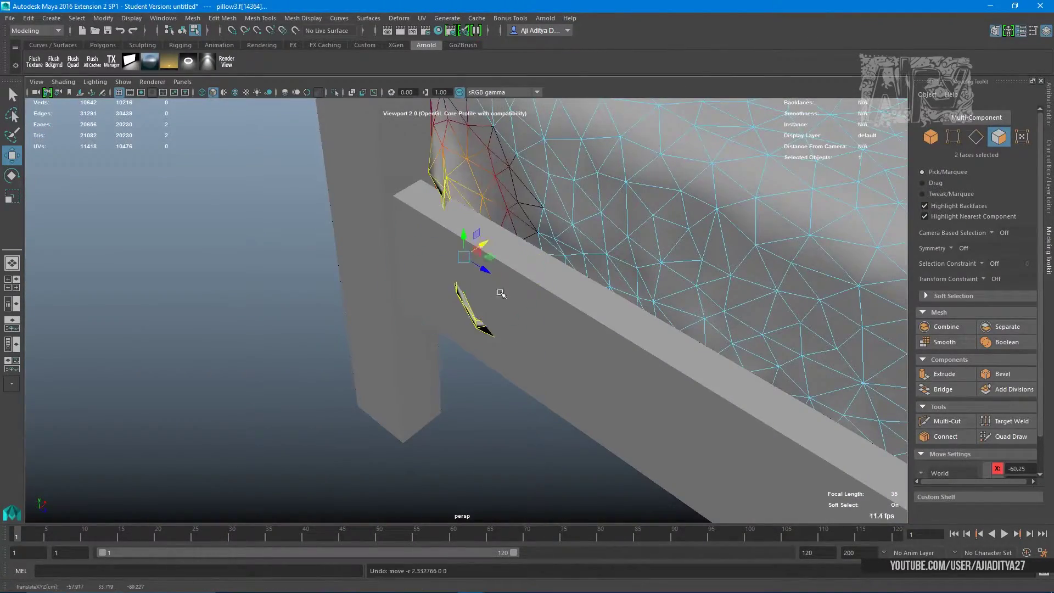
mouse_move(501, 293)
mouse_down()
mouse_move(593, 278)
mouse_move(471, 310)
mouse_up()
click(471, 310)
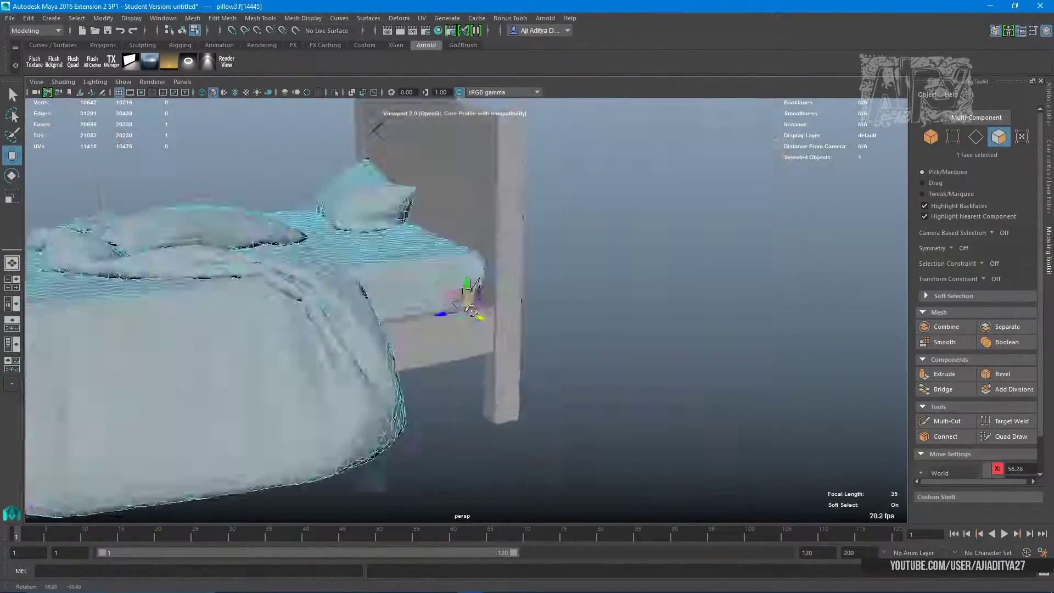
click(473, 258)
click(10, 17)
Step: Export the selected bed over bed_gamemodel.fbx, confirming the overwrite
click(71, 150)
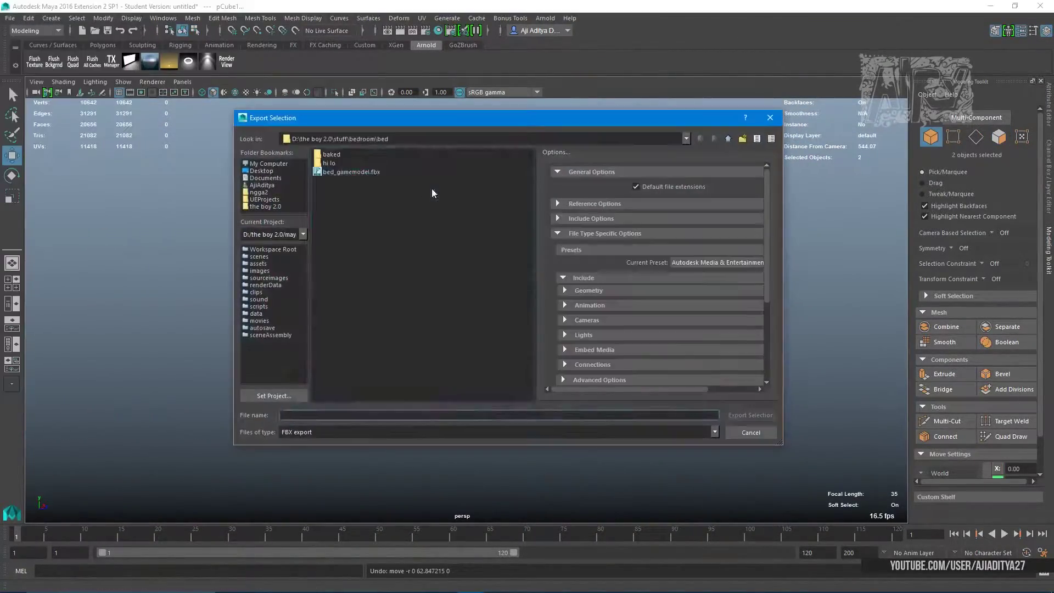
double_click(352, 171)
click(483, 301)
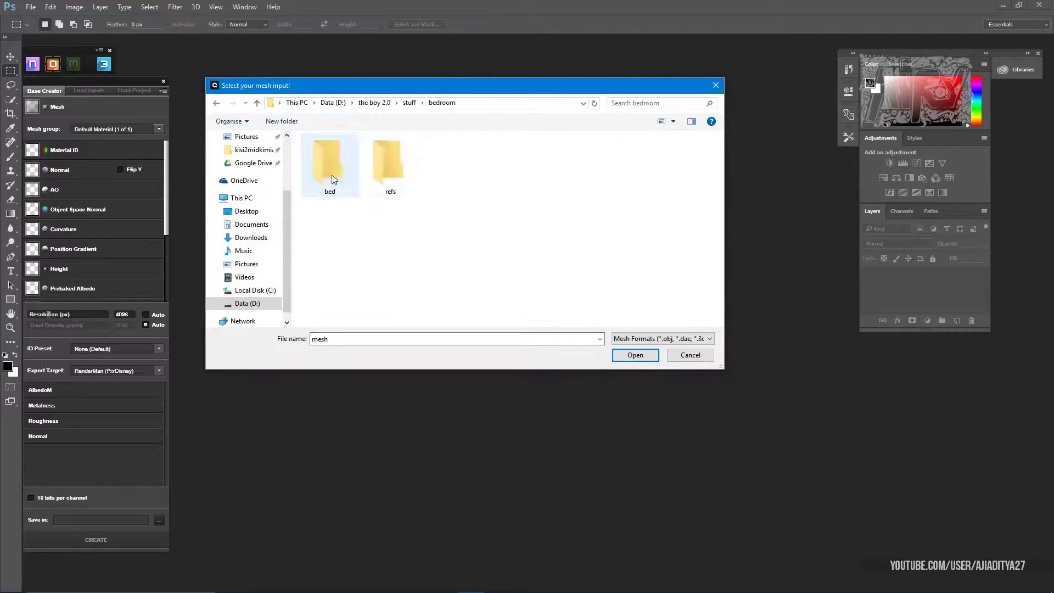
Step: Load the bed mesh from the bed folder as dDo's input and relaunch Maya
double_click(334, 179)
double_click(329, 160)
key(Return)
key(super)
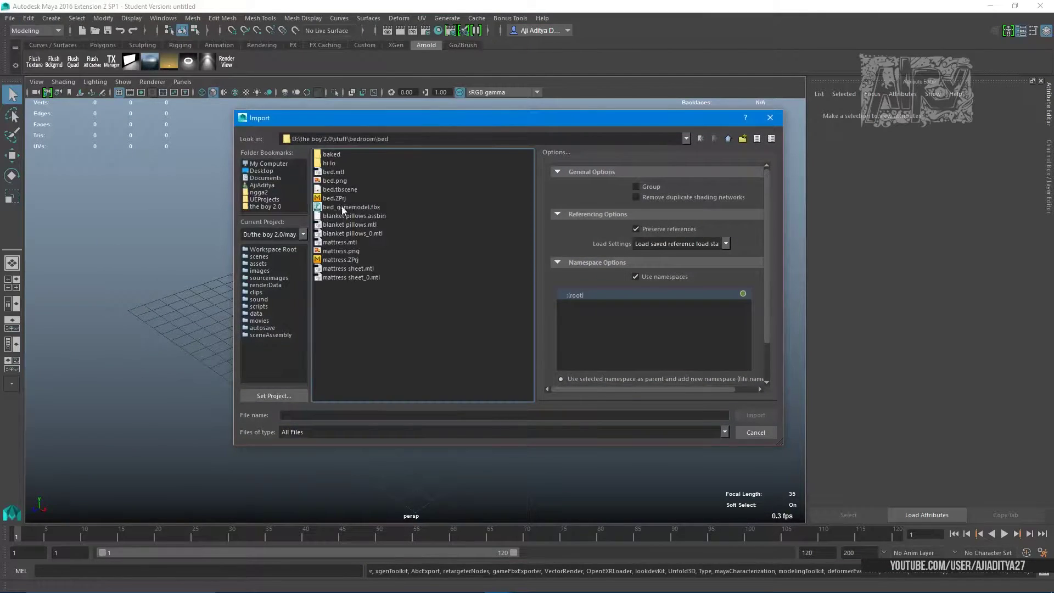
Step: Import bed_gamemodel.fbx and give the bed a new Lambert material, blanket_pillow_sheet, via Hypershade
double_click(342, 207)
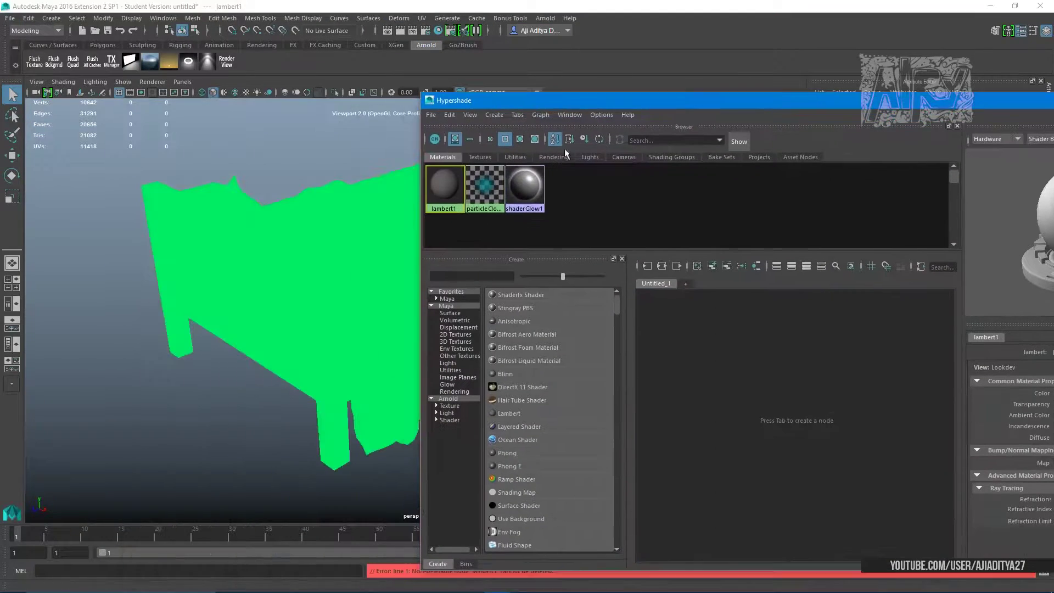
right_click(388, 216)
click(467, 493)
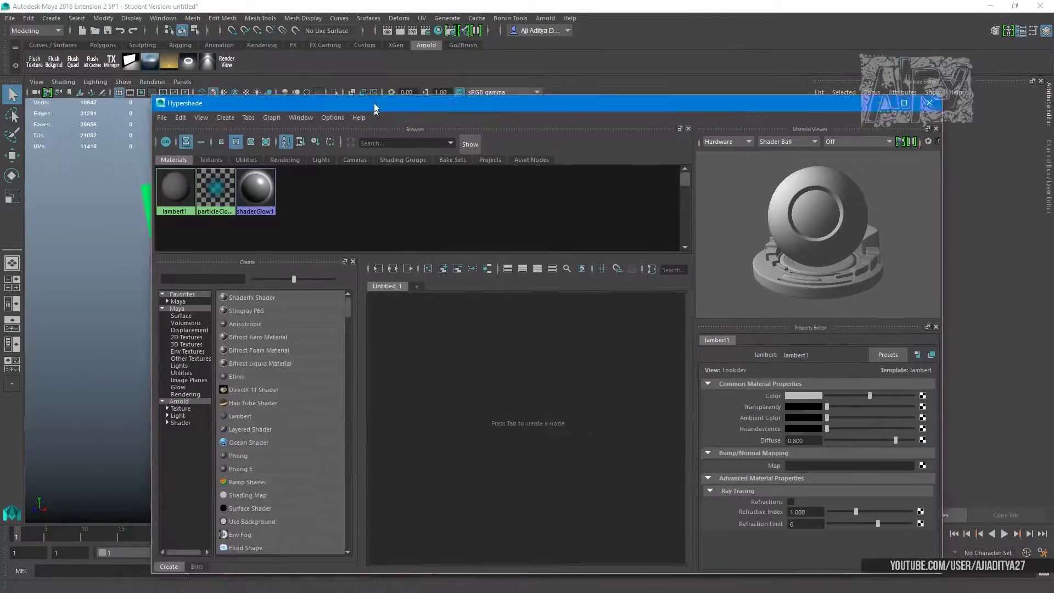
click(244, 376)
drag(439, 62, 652, 75)
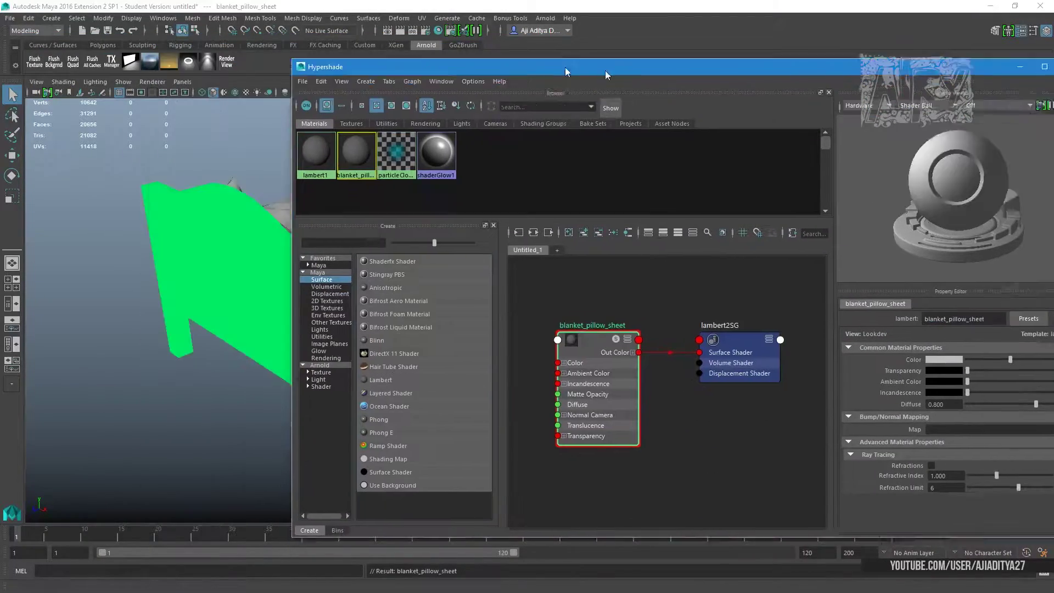
key(super)
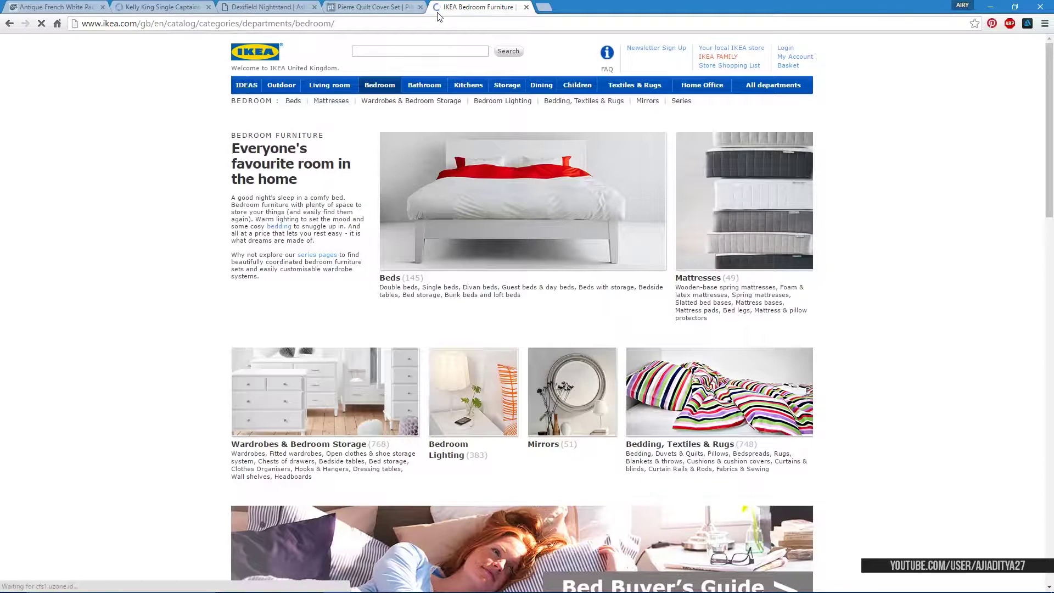
Step: Scroll through IKEA's bedroom furniture page looking for bed reference
scroll(917, 302, down, 10)
scroll(906, 348, up, 5)
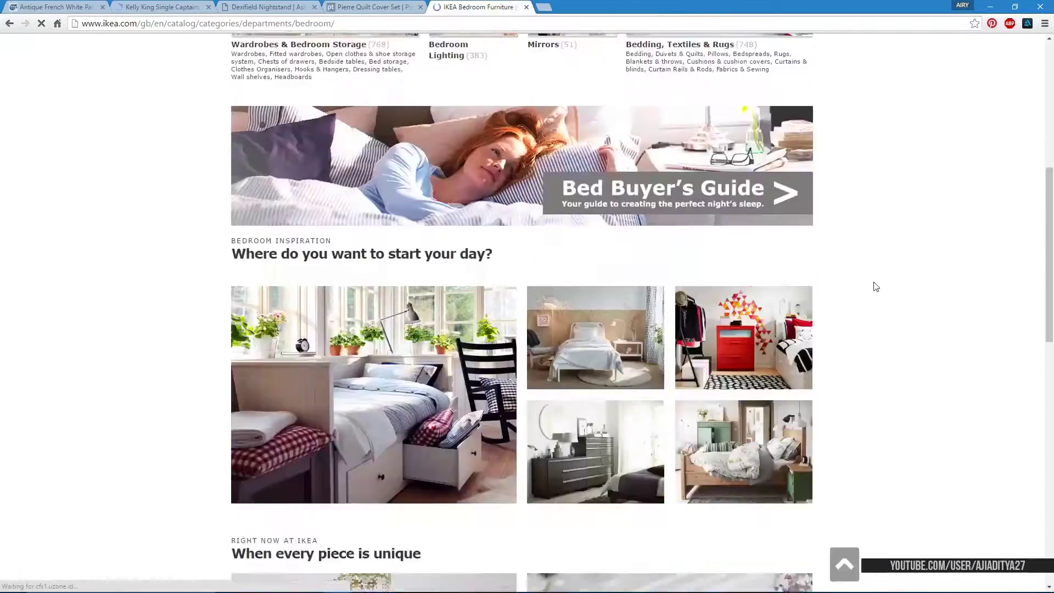
scroll(875, 287, up, 5)
scroll(485, 291, down, 10)
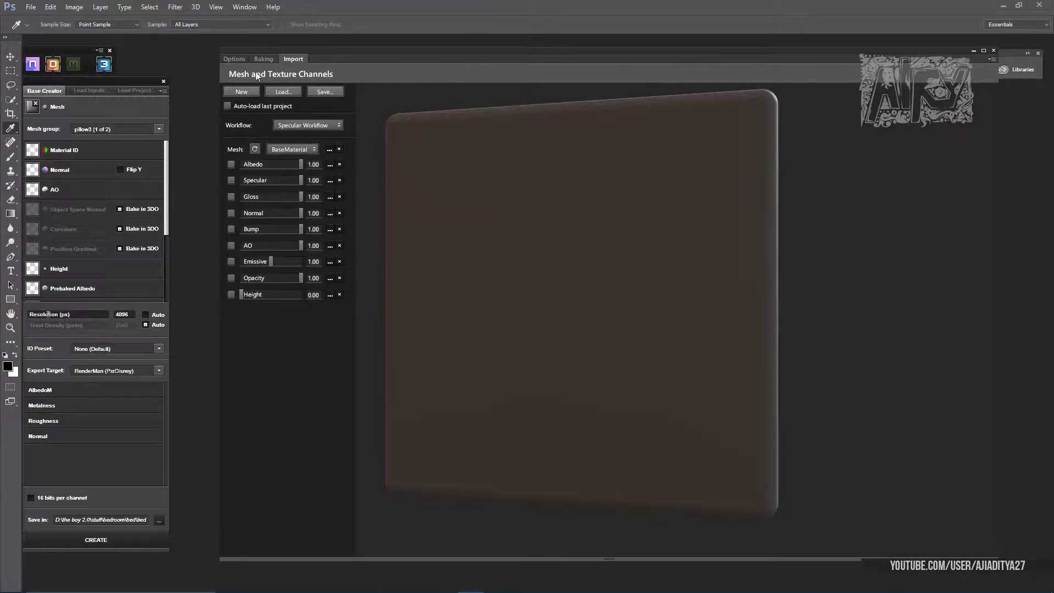
Step: Reimport bed_gamemodel as the 3DO mesh and orbit to a three-quarter view of the bed
click(254, 149)
double_click(257, 122)
drag(529, 220, 818, 287)
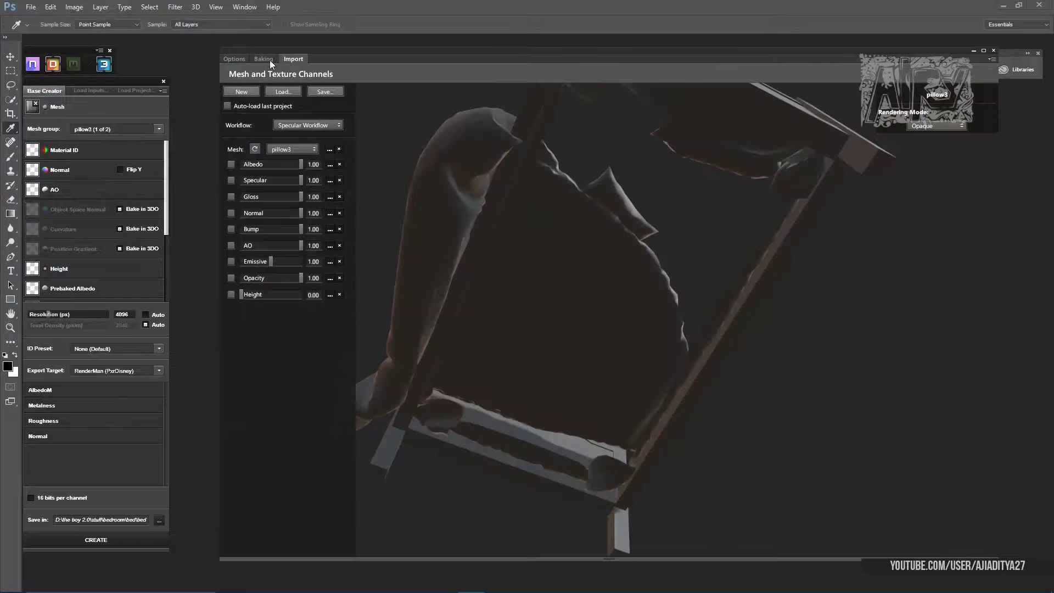
scroll(259, 150, up, 3)
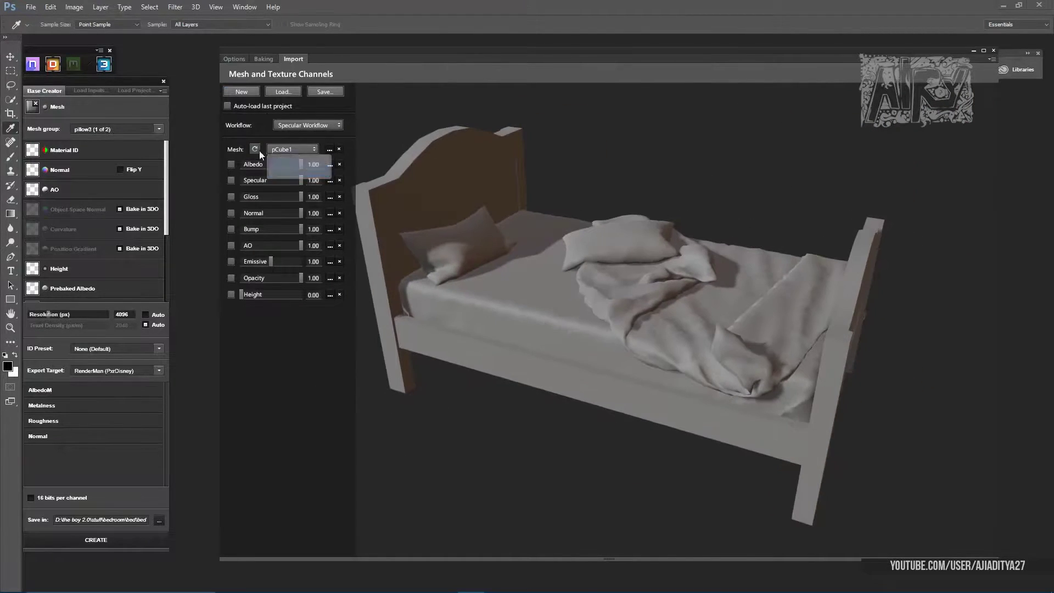
scroll(259, 146, up, 3)
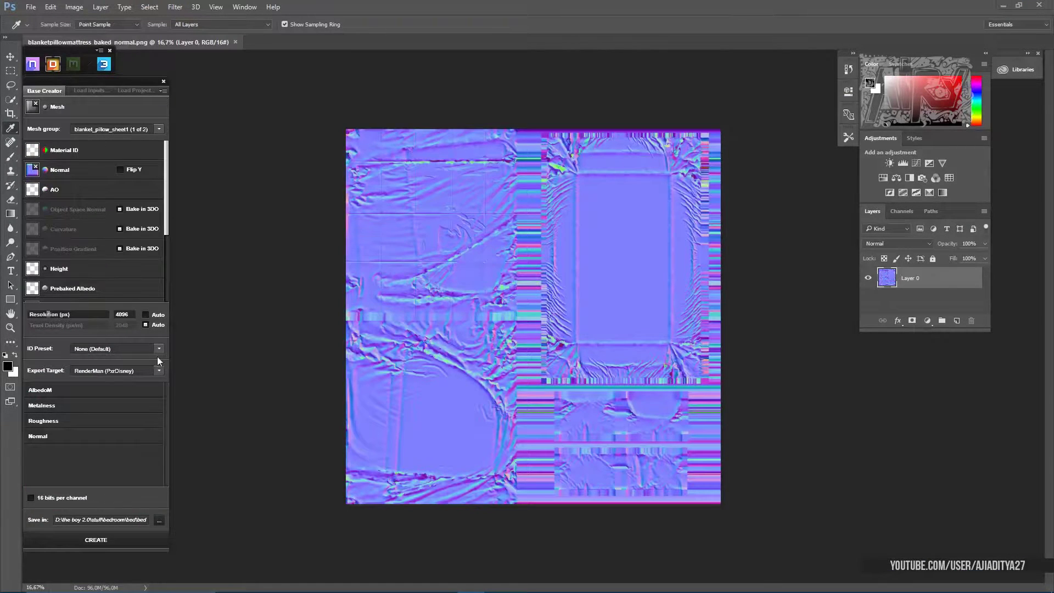
Step: Set the export target to UE4 and the mesh group to bedframe1
click(157, 370)
click(63, 426)
click(133, 371)
click(67, 479)
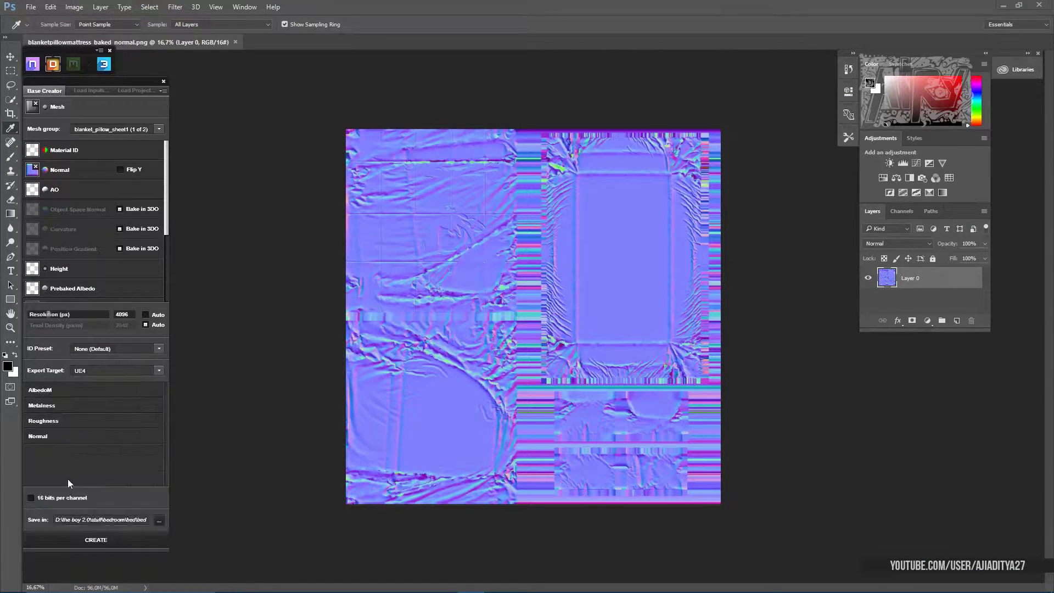
click(158, 520)
click(549, 357)
Step: Save output into the bed\textures folder and create the dDo project
click(539, 405)
click(159, 129)
click(83, 153)
click(159, 520)
click(555, 418)
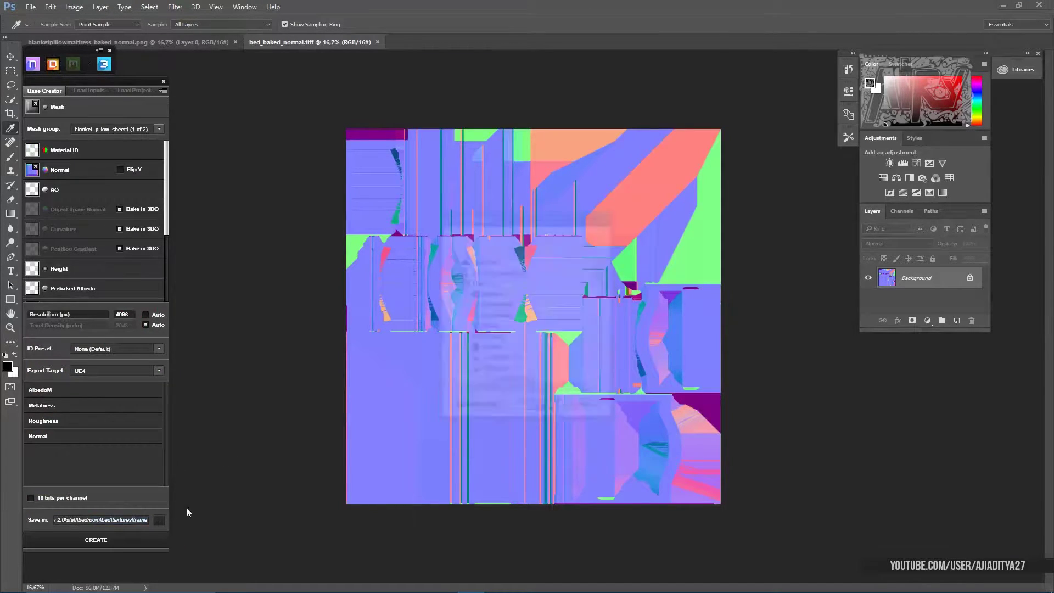
click(540, 408)
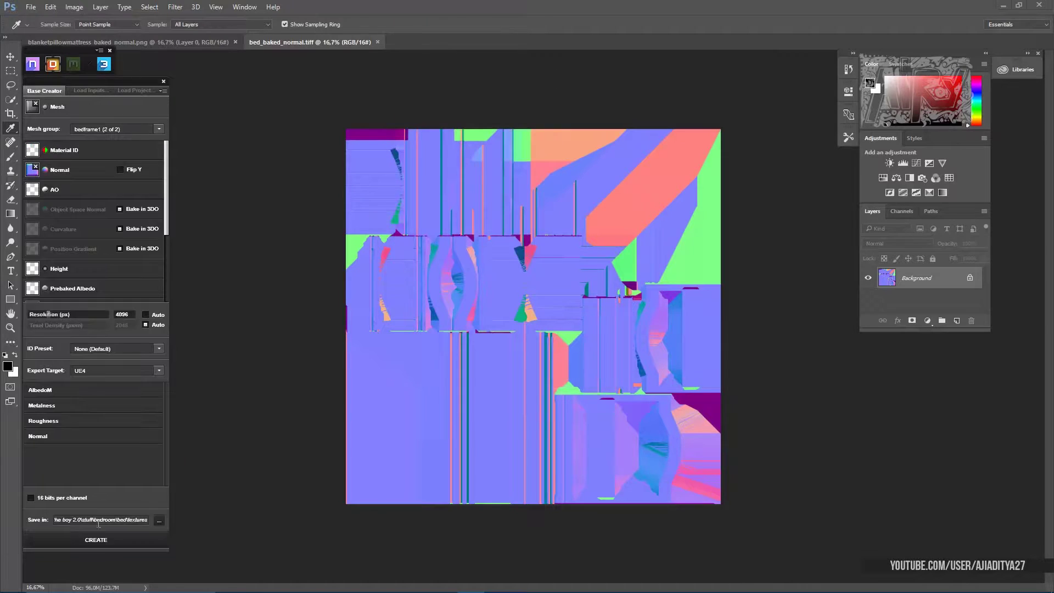
click(98, 538)
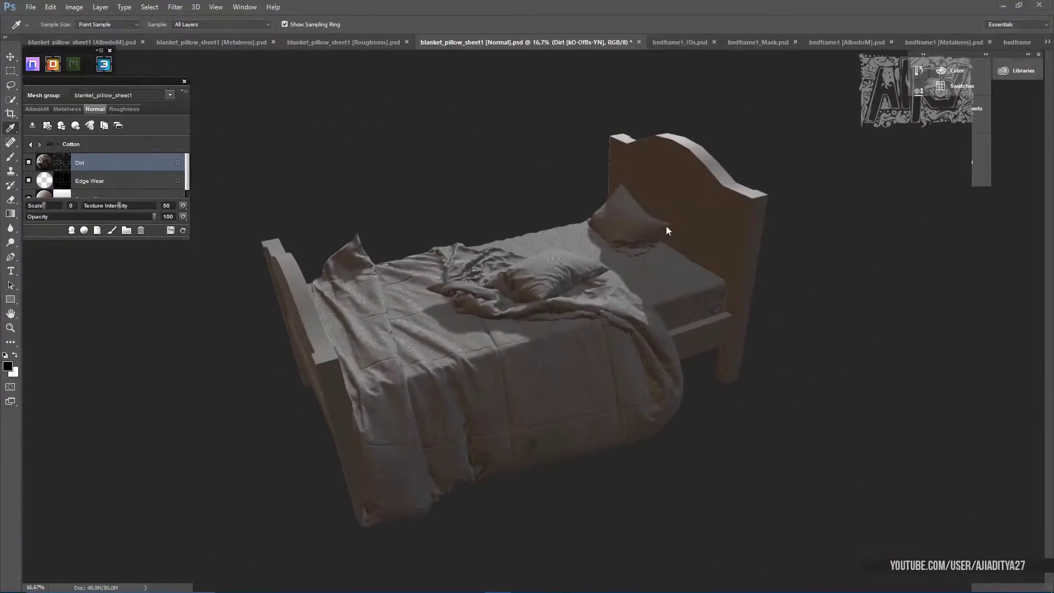
Step: Turn off the bedding's Dirt and Edge Wear layers and browse Cotton materials for the Cotton Base
click(29, 162)
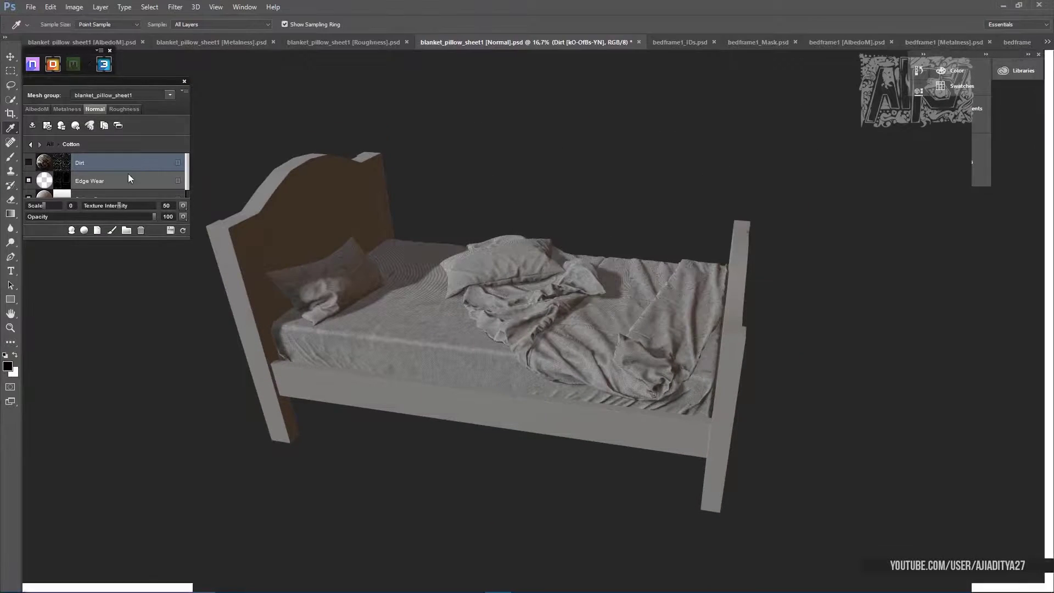
click(29, 181)
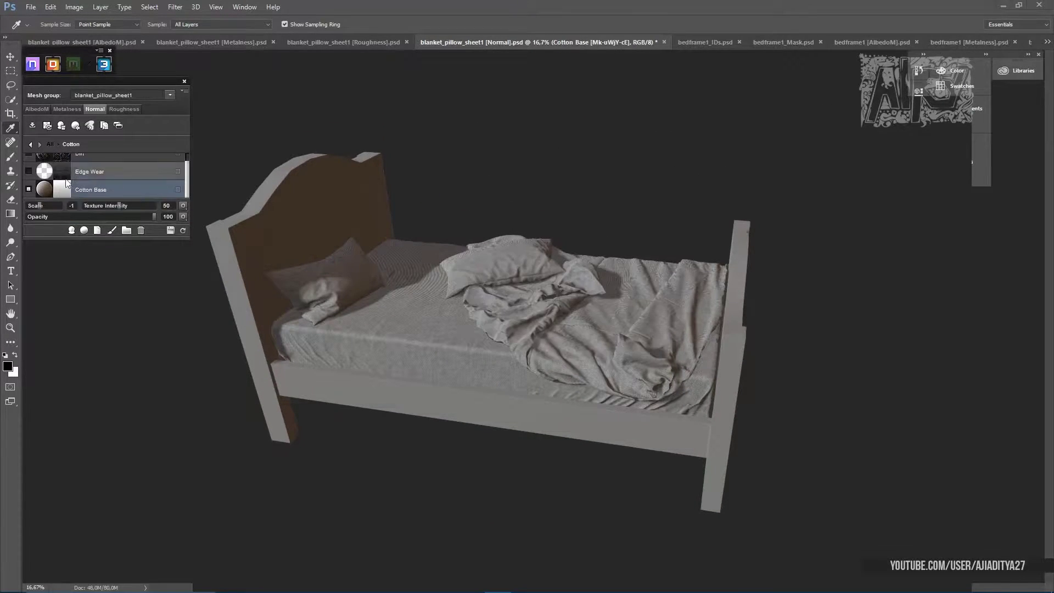
double_click(44, 188)
key(Escape)
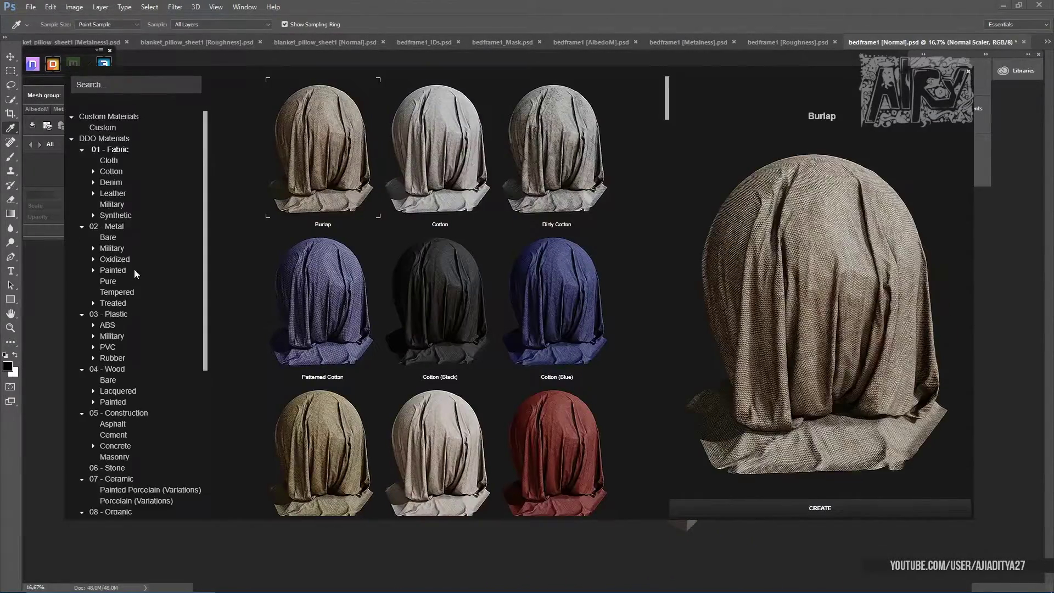
Step: Browse the 04 - Wood materials for painted wood and select the frame's Wood Base layer
click(108, 369)
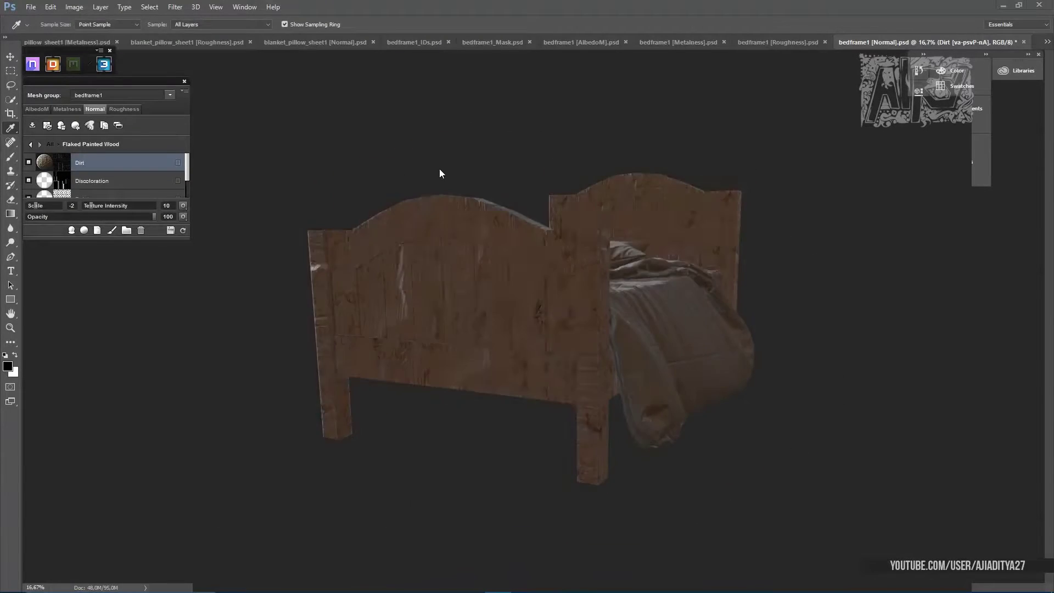
click(123, 190)
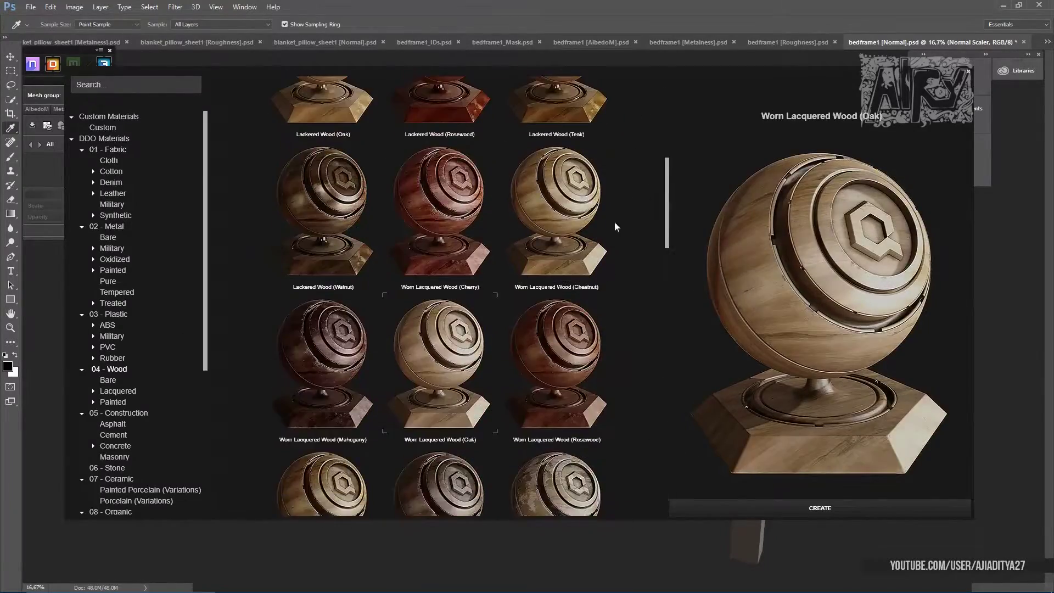
Step: Create the Worn Lacquered Wood (Oak) material and open the Wood Base colour setting
click(832, 510)
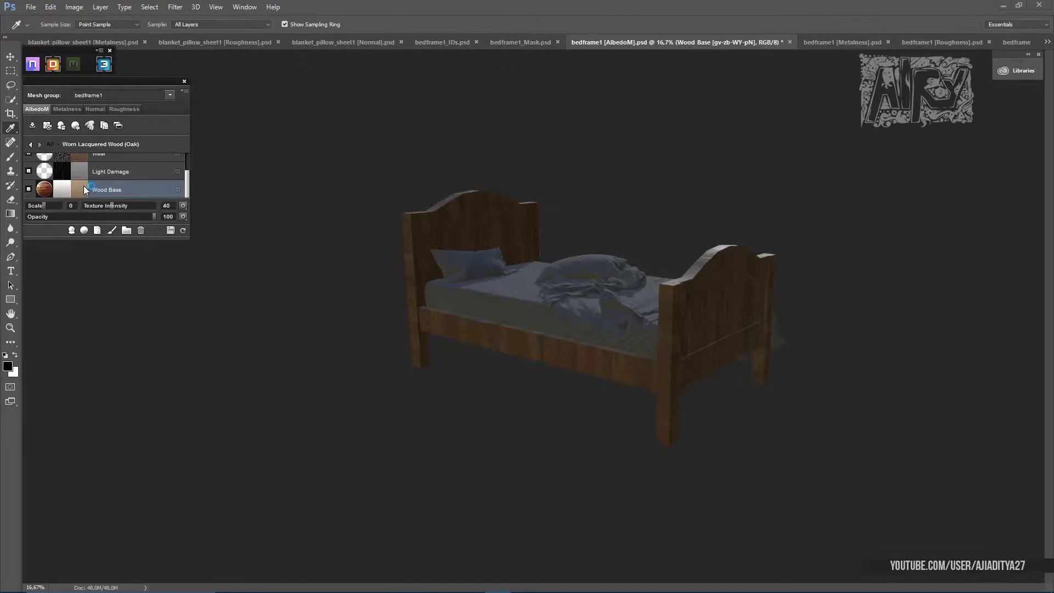
click(83, 189)
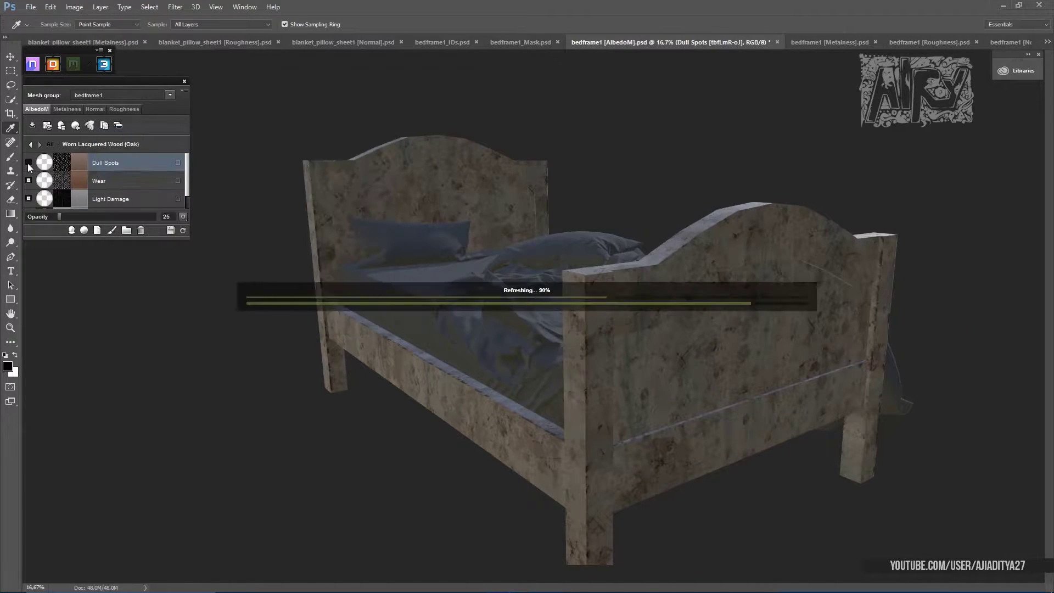
Step: Set the Wear layer opacity to about 53 and the Wood Base opacity to 29
click(28, 181)
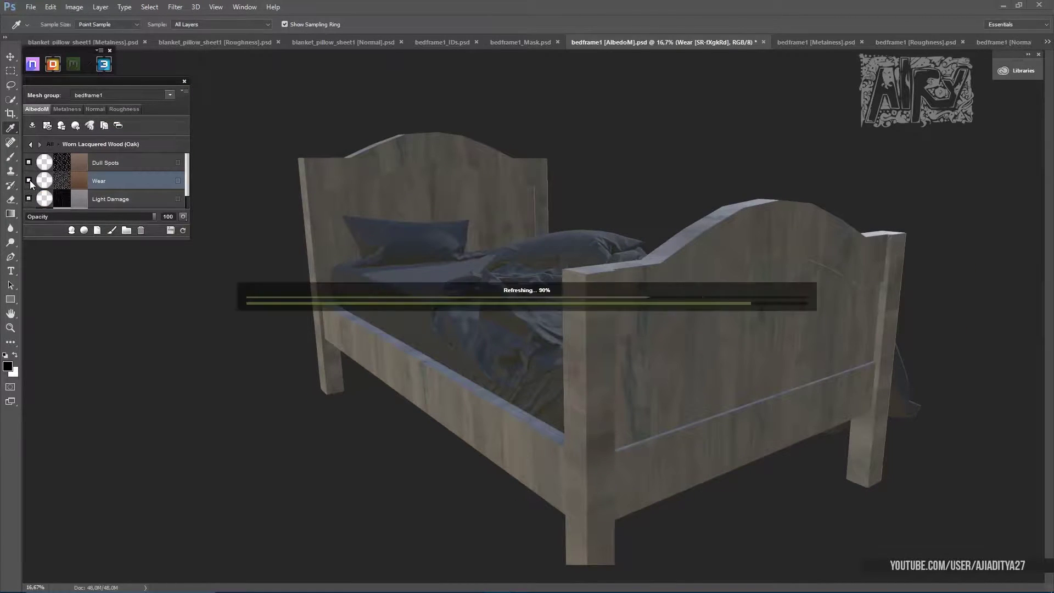
drag(154, 217, 85, 216)
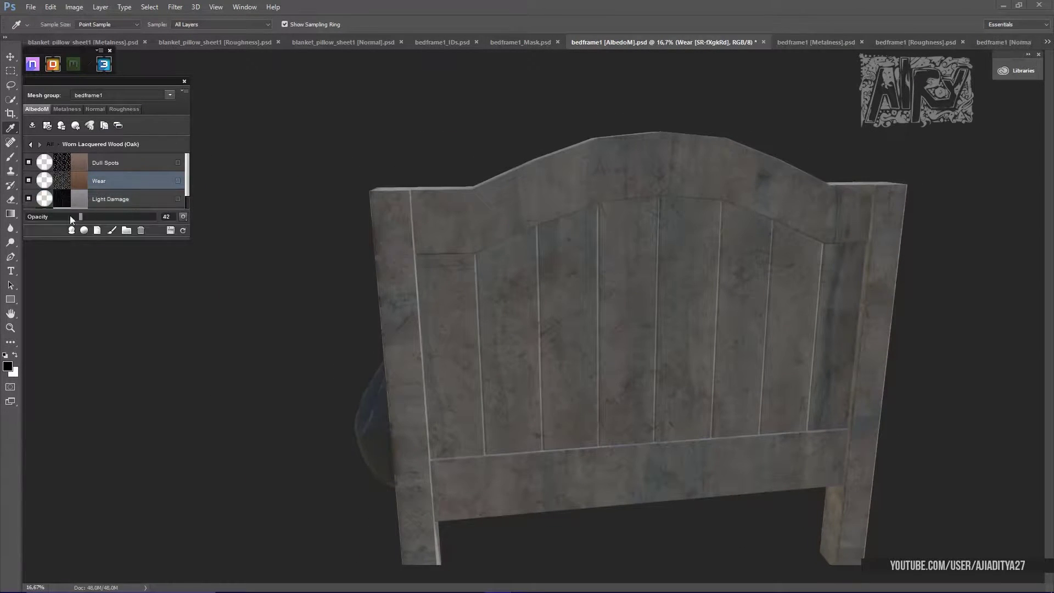
drag(70, 217, 92, 213)
click(72, 201)
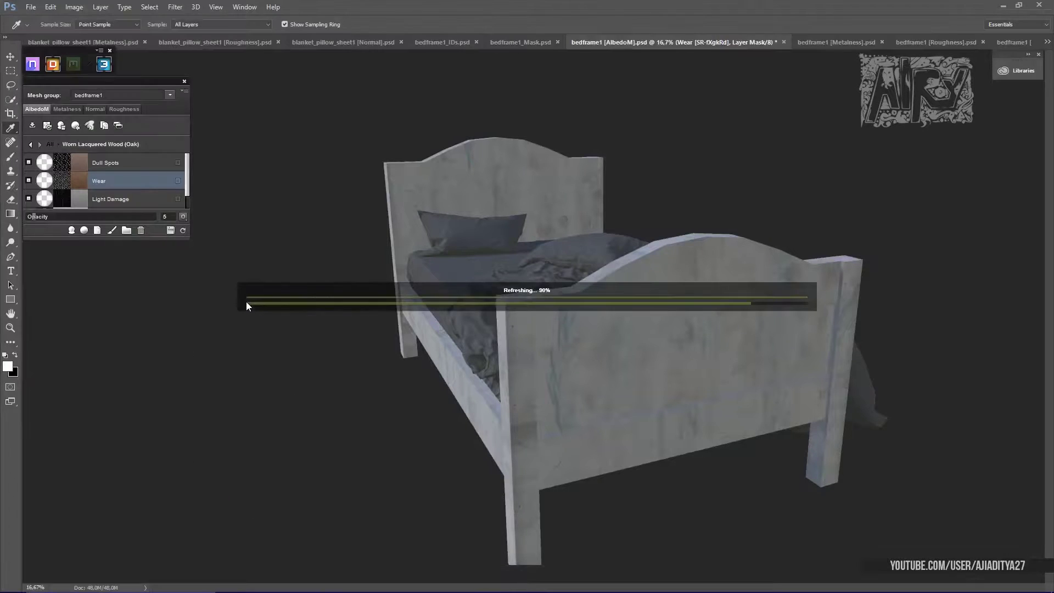
click(63, 216)
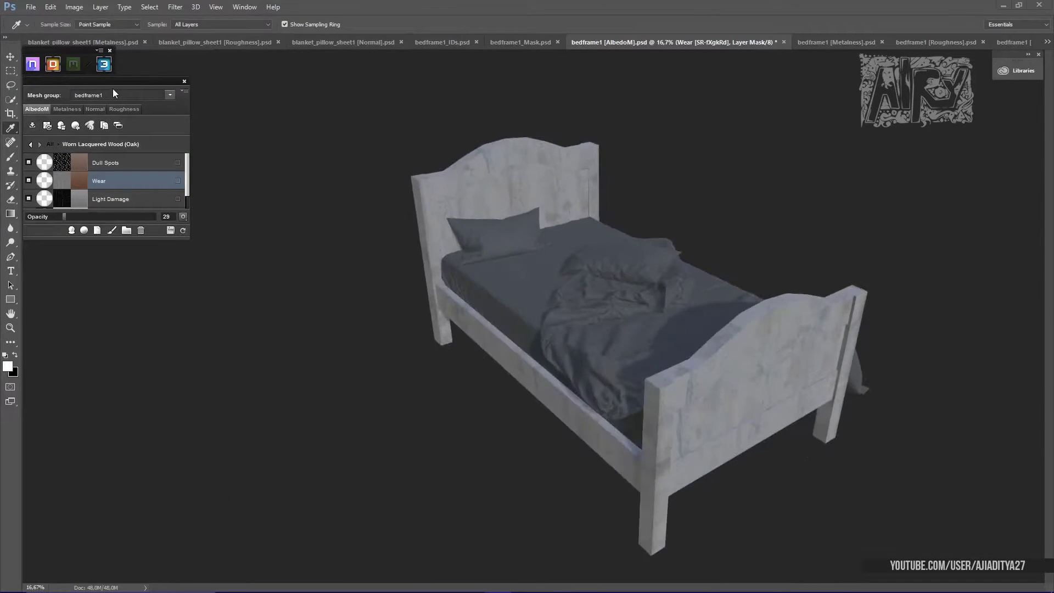
Step: Switch to a brighter sky lighting preset, lower Wood Base opacity to 21, and open the Wear colour
click(459, 121)
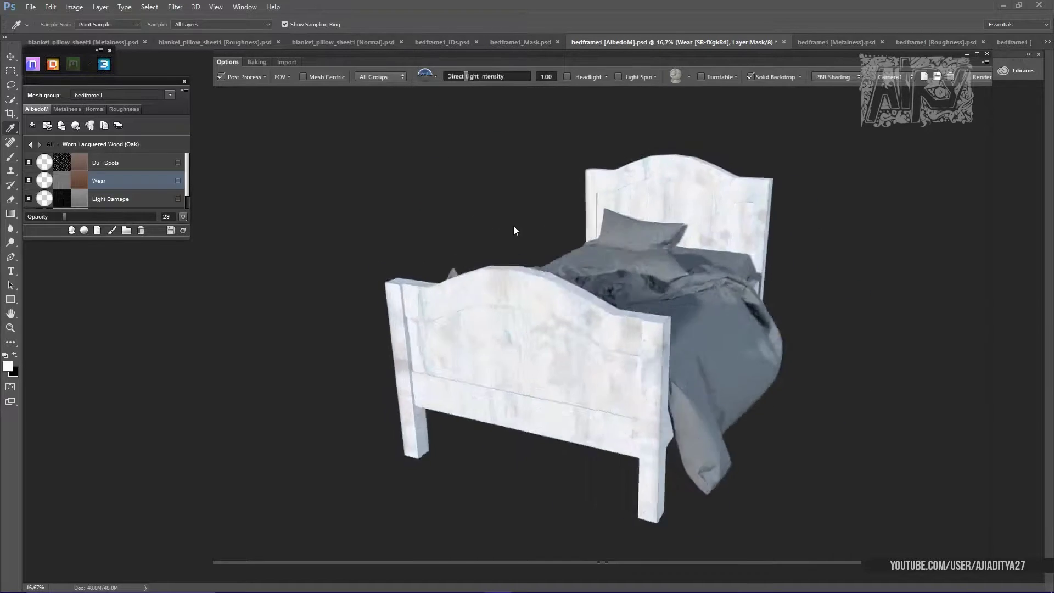
click(110, 189)
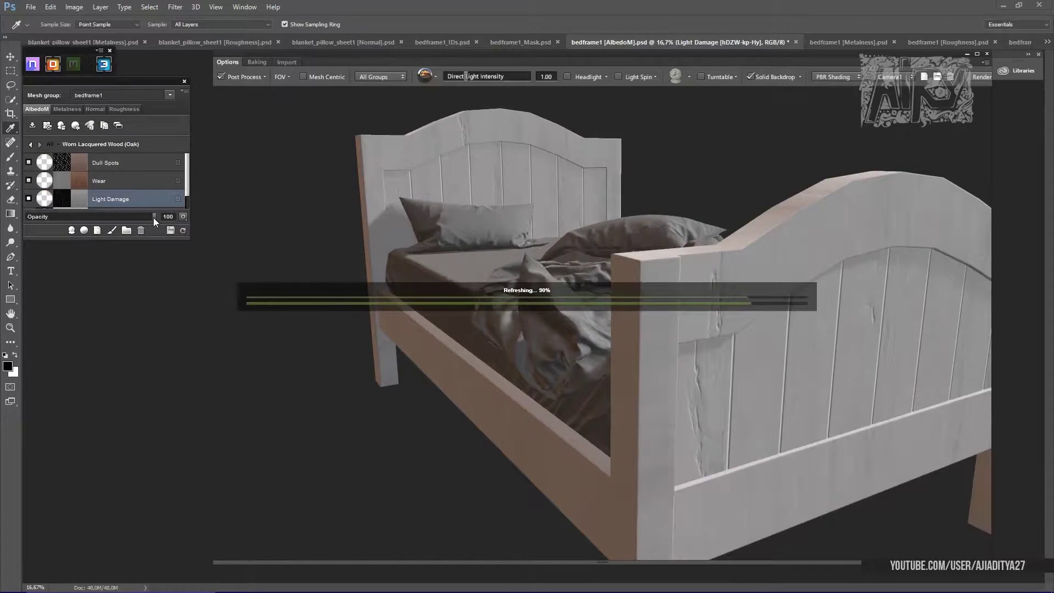
drag(153, 217, 54, 213)
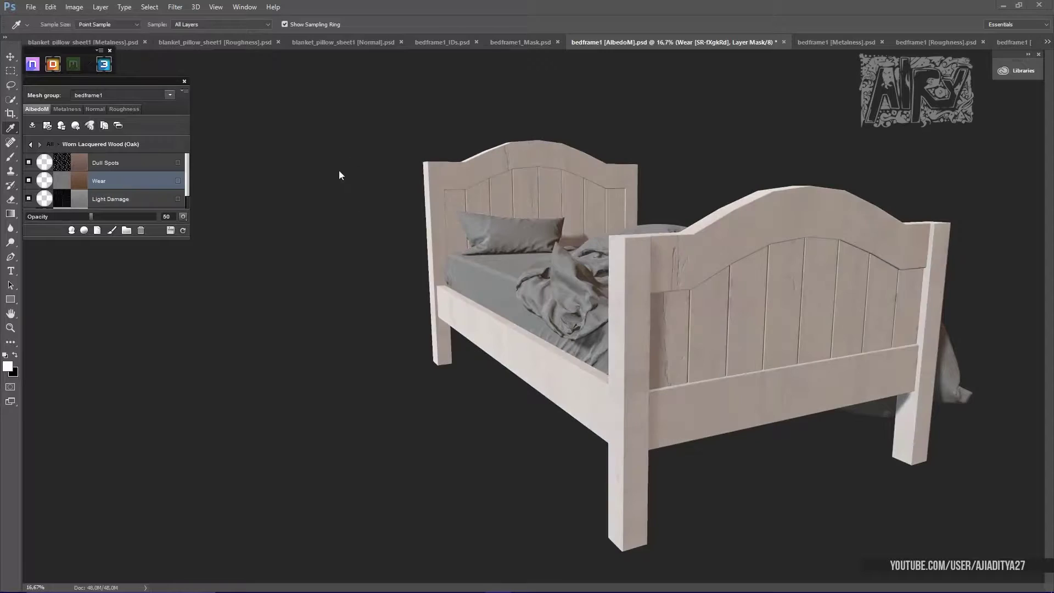
drag(472, 239, 516, 222)
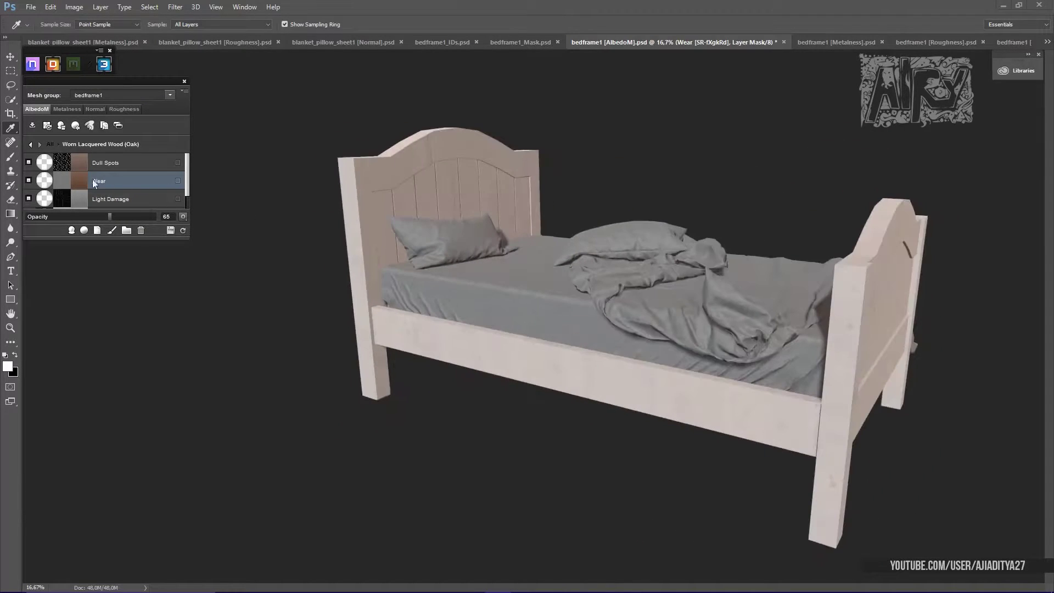
click(79, 180)
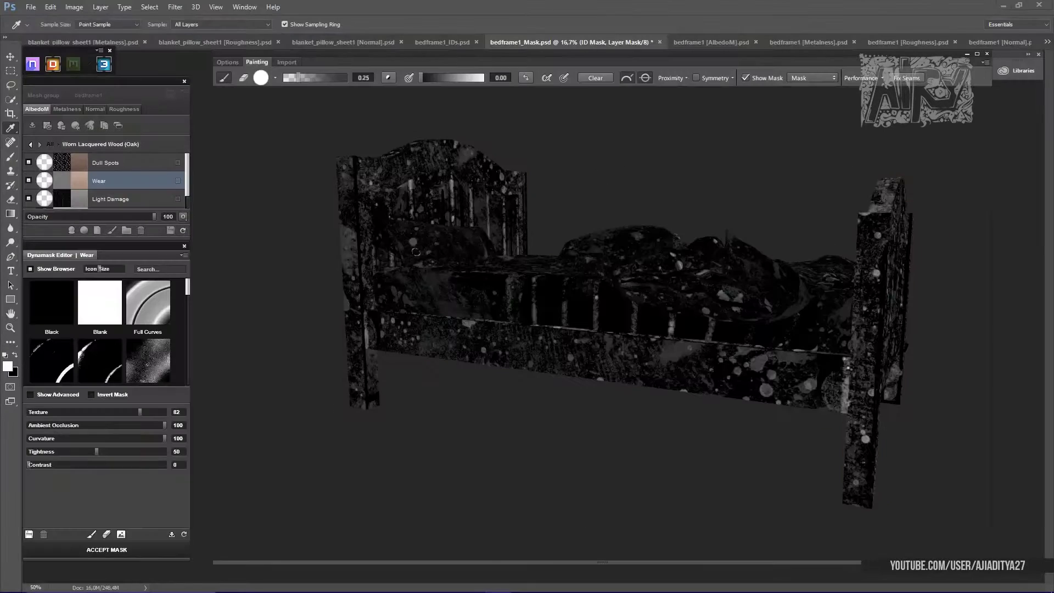
Step: Try the Acid and Large miscoloration presets, settling on Edge tarnish for the Wear mask
click(117, 335)
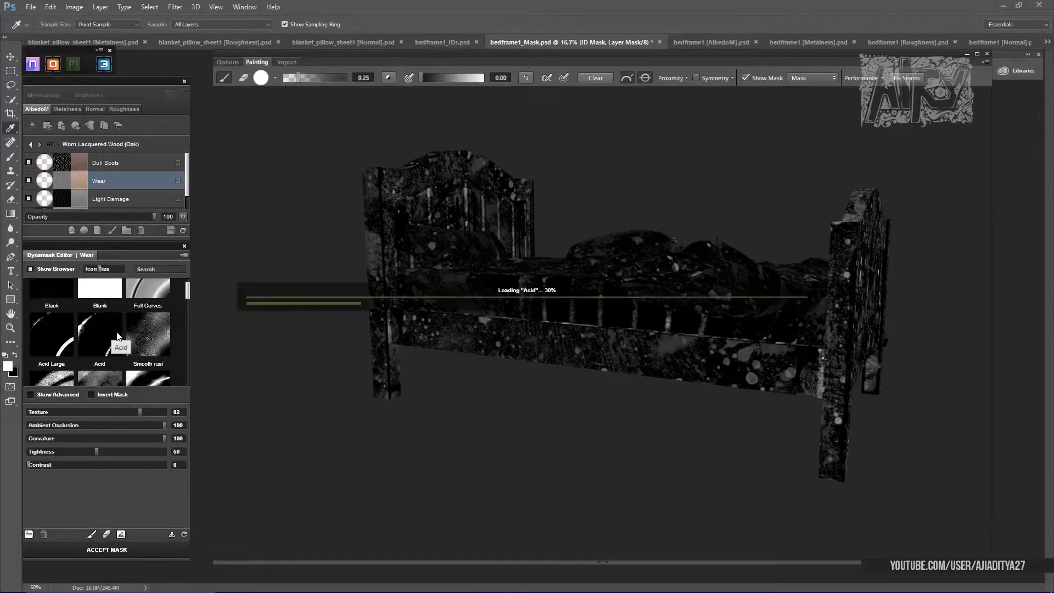
drag(188, 291, 189, 306)
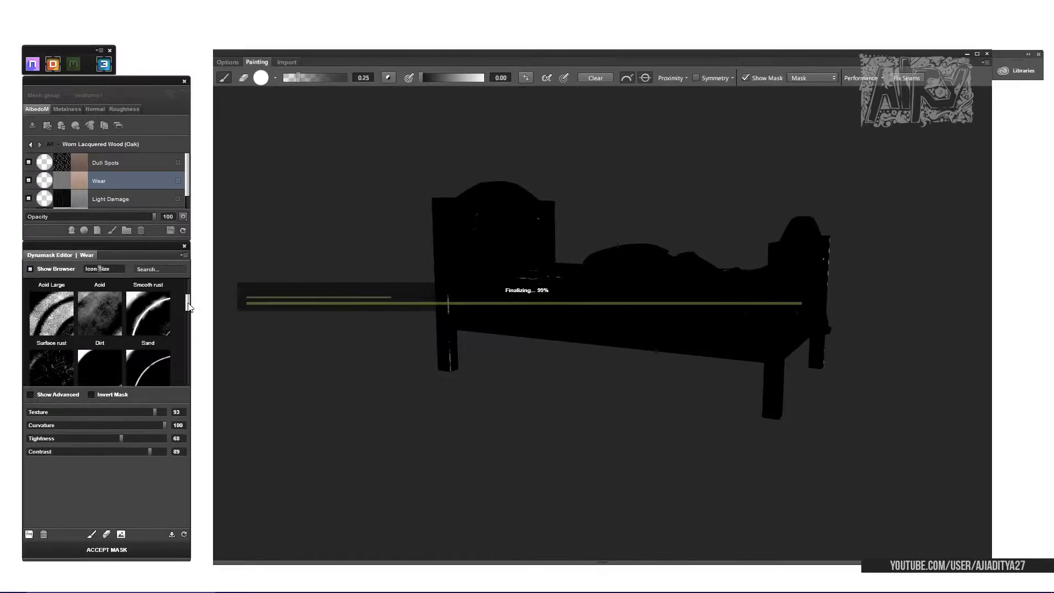
scroll(187, 320, down, 1)
click(97, 293)
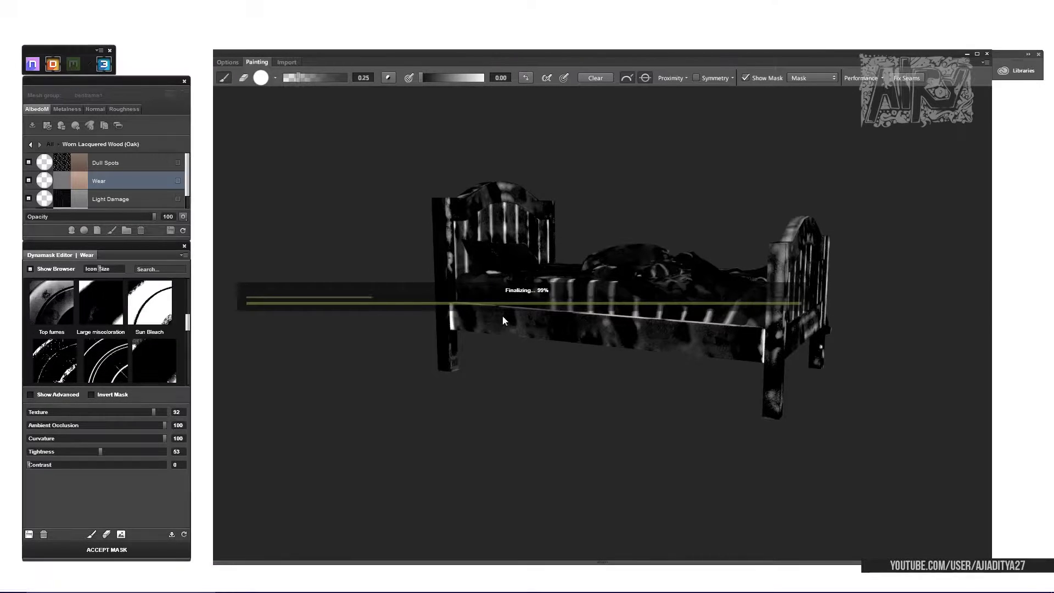
click(51, 348)
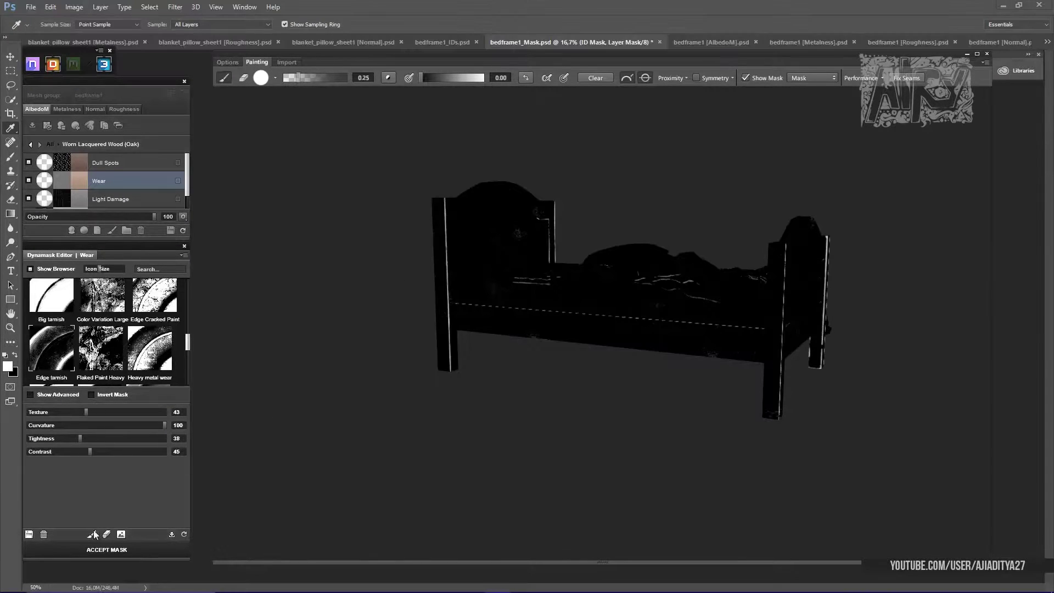
Step: Review the Edge tarnish mask settings and orbit the bed to another angle
scroll(685, 272, up, 1)
scroll(686, 272, up, 3)
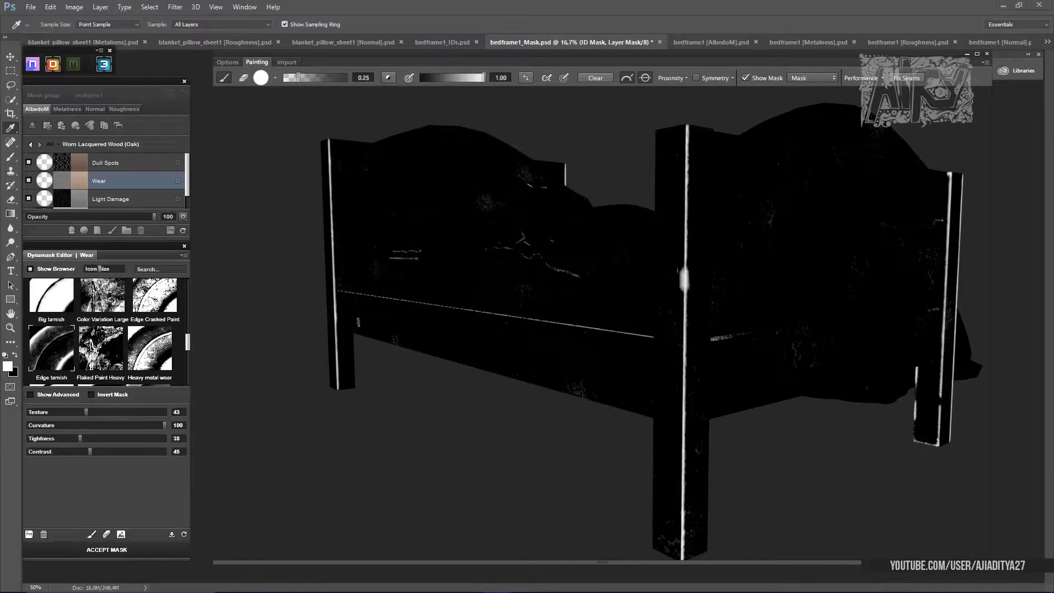
click(275, 77)
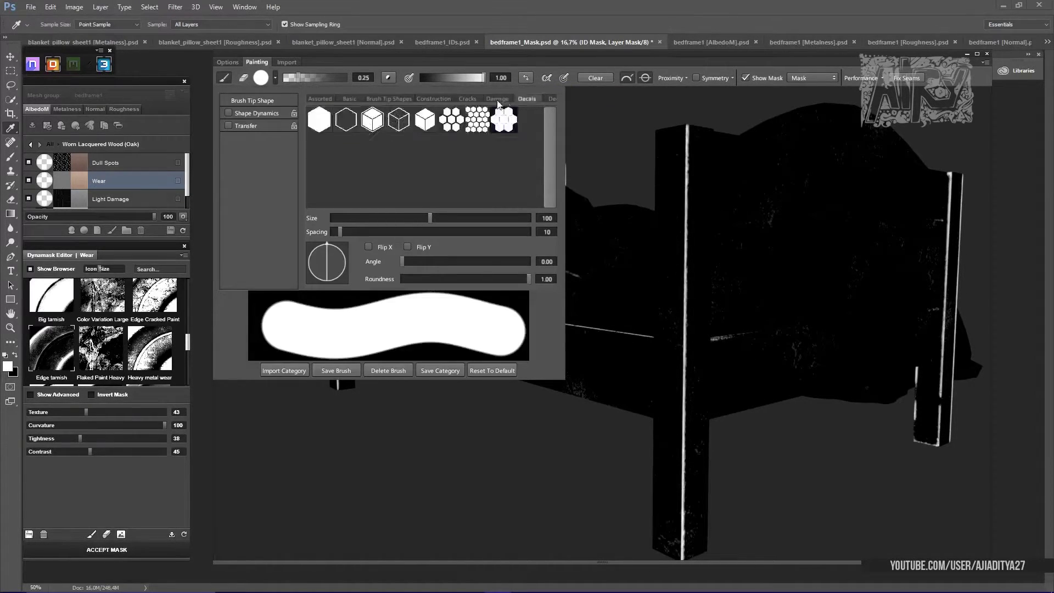
drag(604, 247, 528, 257)
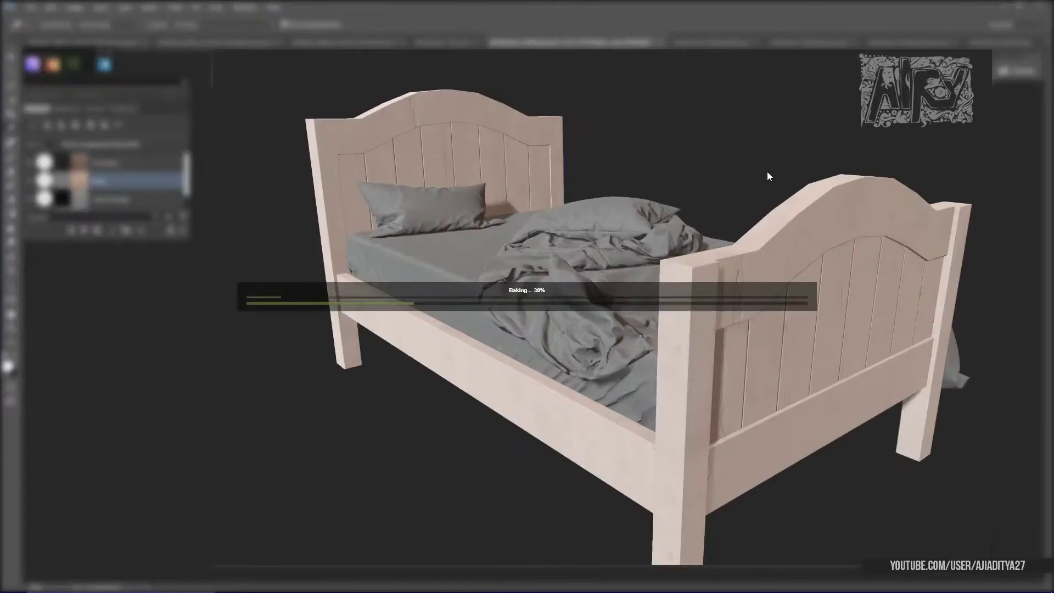
Step: Orbit in to a close side view of the baked, whitewashed bed frame
drag(452, 169, 405, 245)
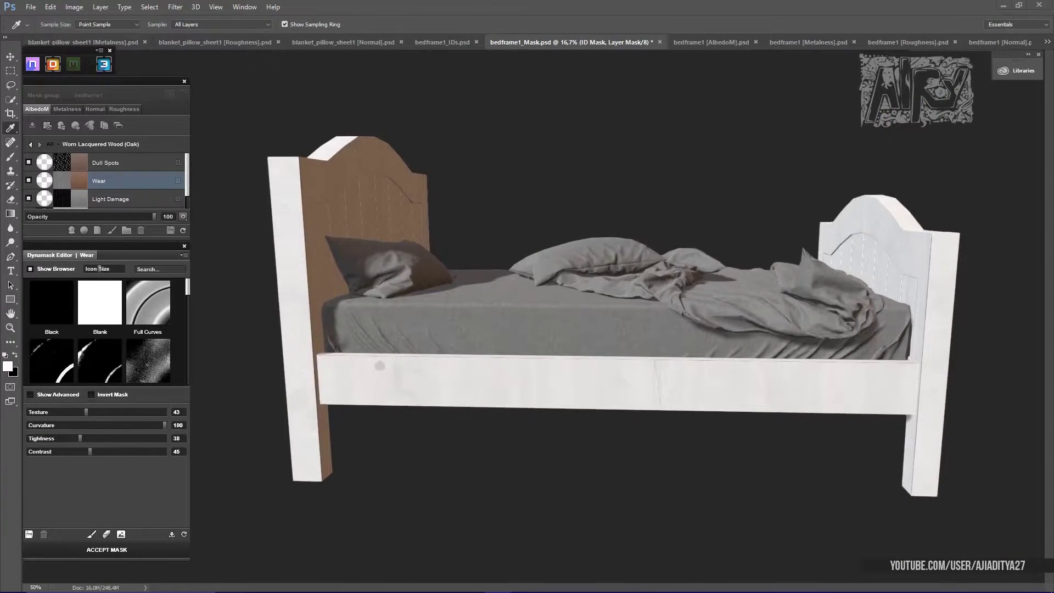
Step: Preview the Wear mask in black and white, invert it, and confirm accepting it
click(274, 80)
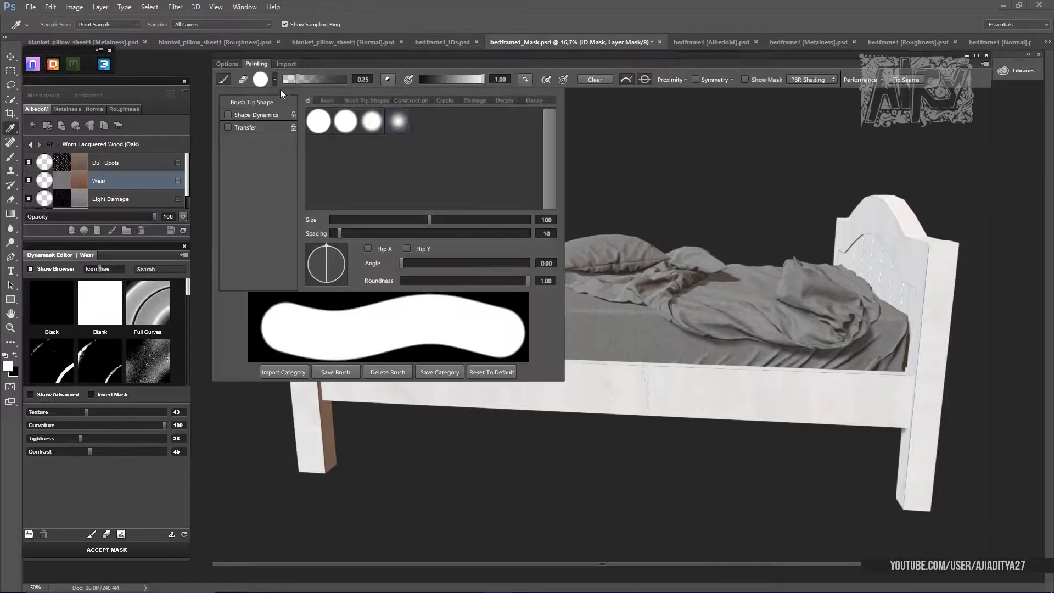
click(595, 386)
click(751, 81)
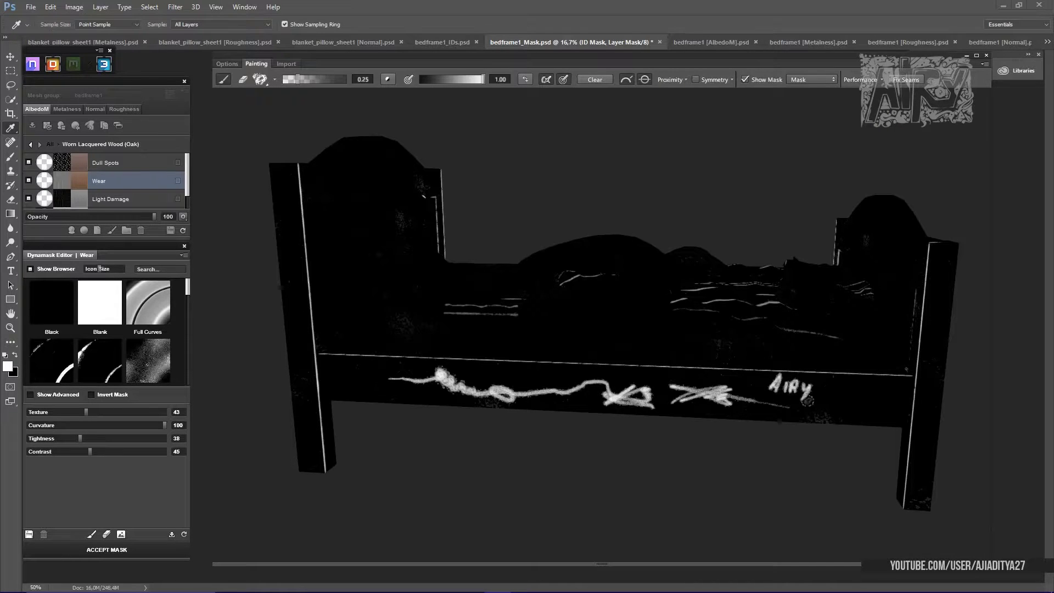
drag(722, 204, 136, 306)
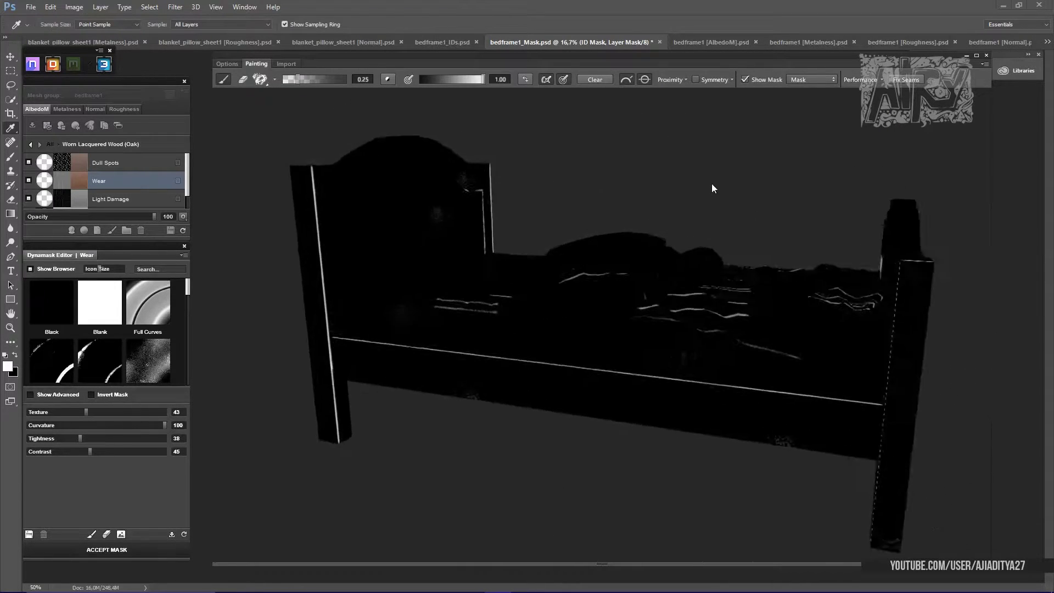
click(92, 394)
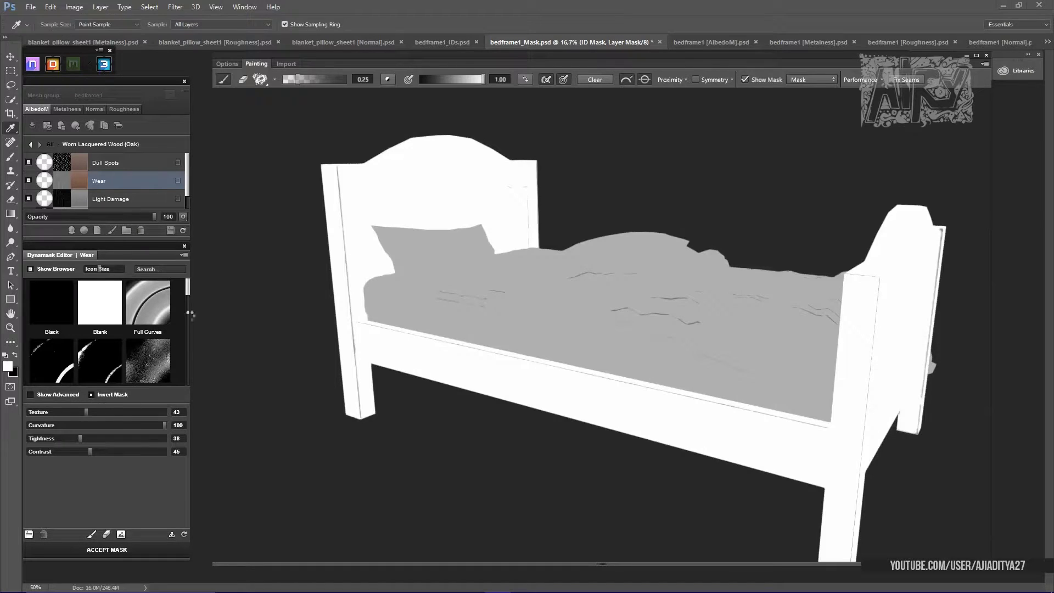
click(745, 80)
click(106, 550)
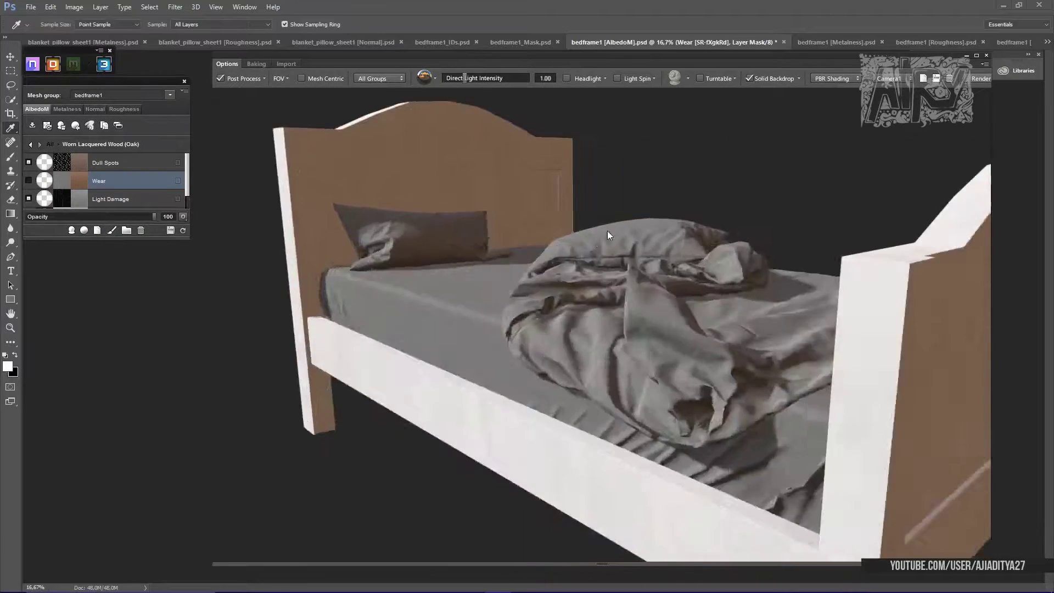
Step: Raise the Wood Base roughness level and orbit around to view the footboard and whole bed
drag(94, 196, 111, 196)
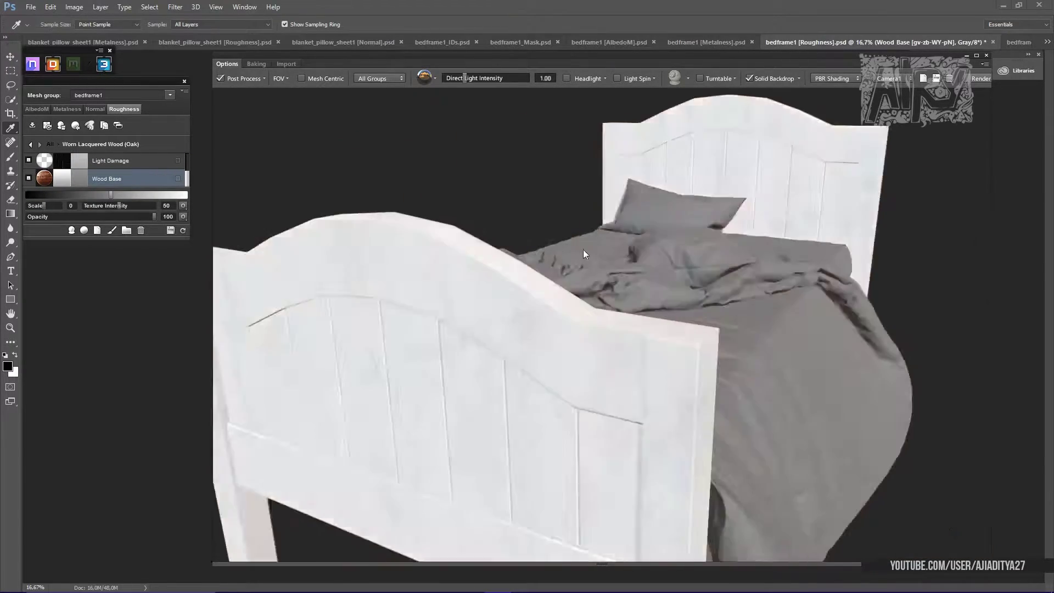
drag(581, 249, 516, 249)
scroll(529, 242, up, 3)
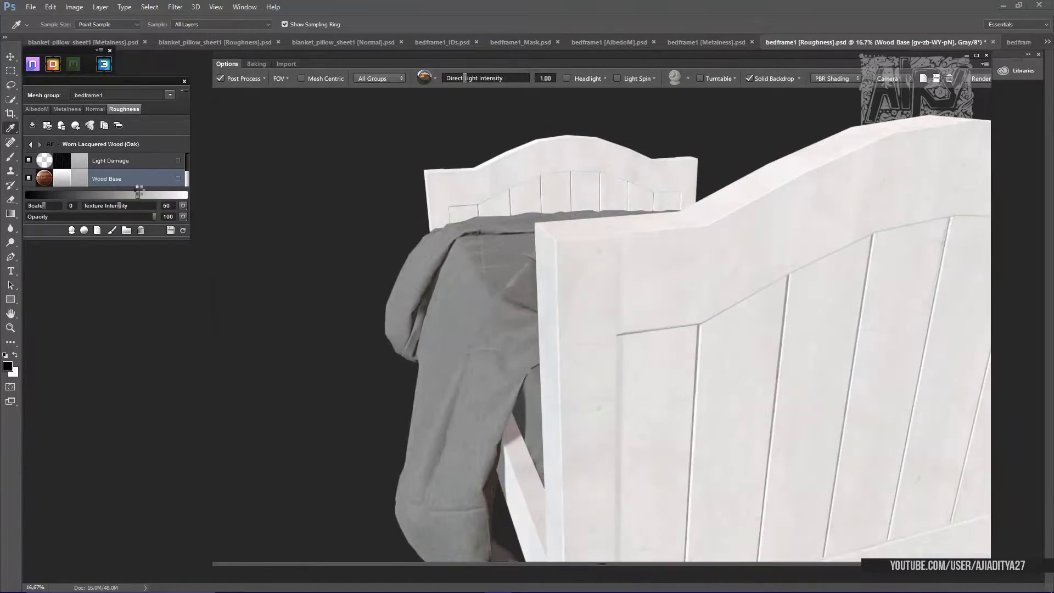
scroll(676, 210, down, 5)
mouse_move(677, 209)
mouse_down()
mouse_move(612, 217)
mouse_move(690, 202)
mouse_up()
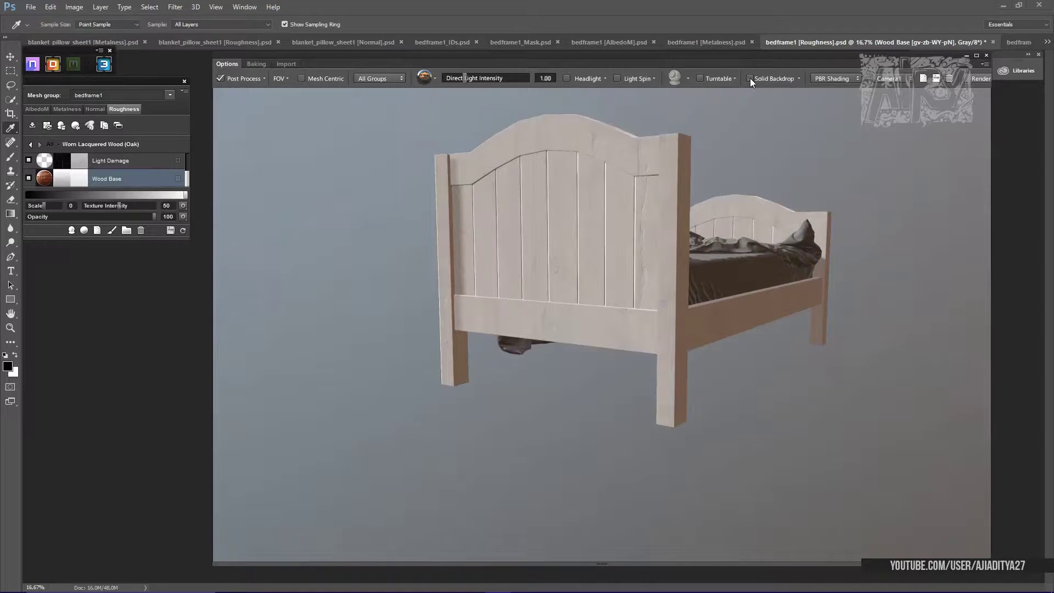
Step: Inspect the footboard, blanket and headboard against the white-painted bed reference photo
mouse_move(640, 95)
mouse_down()
mouse_move(453, 210)
mouse_move(633, 197)
mouse_move(660, 229)
mouse_up()
scroll(603, 266, up, 3)
drag(603, 266, 609, 238)
scroll(608, 238, down, 5)
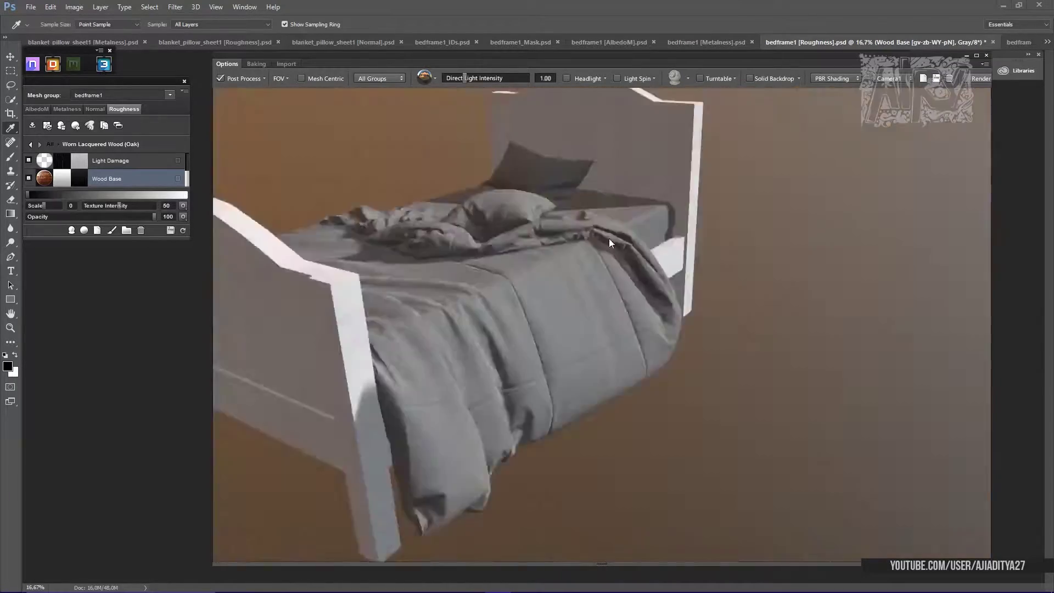
scroll(577, 302, up, 5)
mouse_move(577, 302)
mouse_down()
mouse_move(634, 325)
mouse_move(626, 230)
mouse_up()
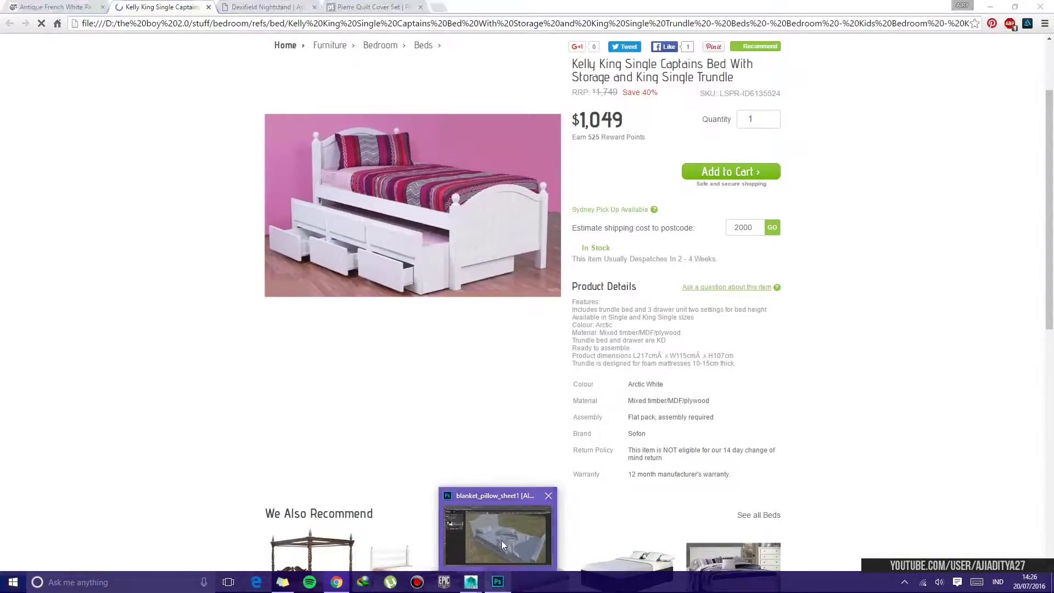
click(501, 540)
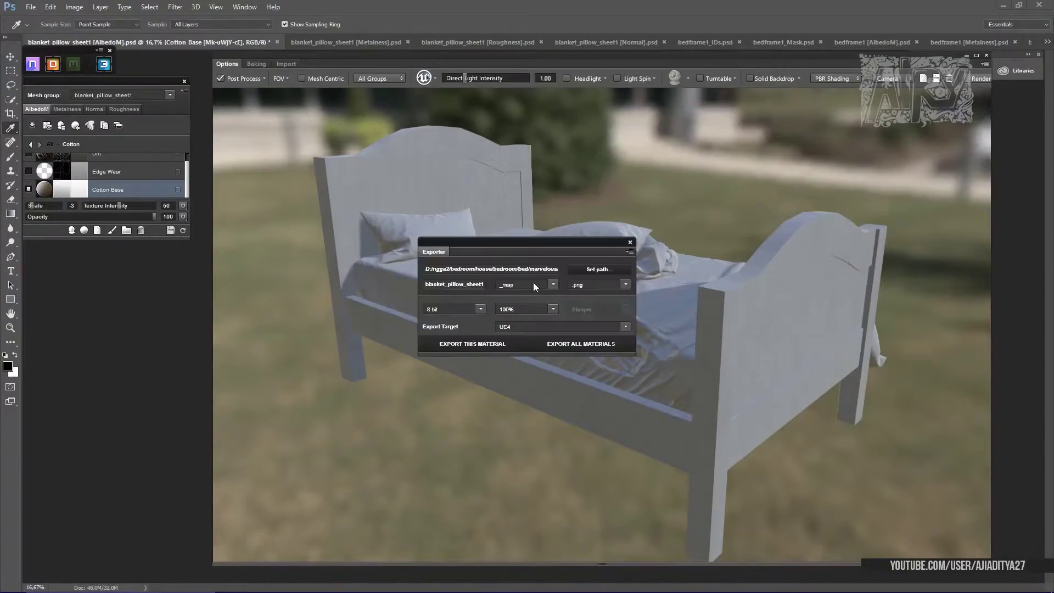
Step: Export the bed textures into a new 'export' folder under textures, then close the 3D viewer
click(537, 288)
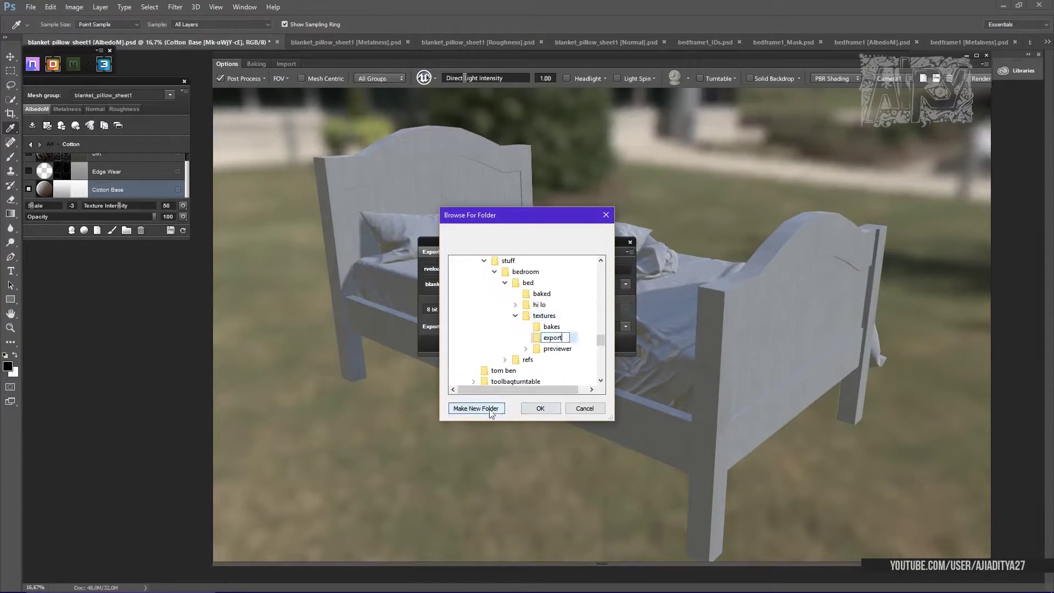
click(540, 408)
click(575, 346)
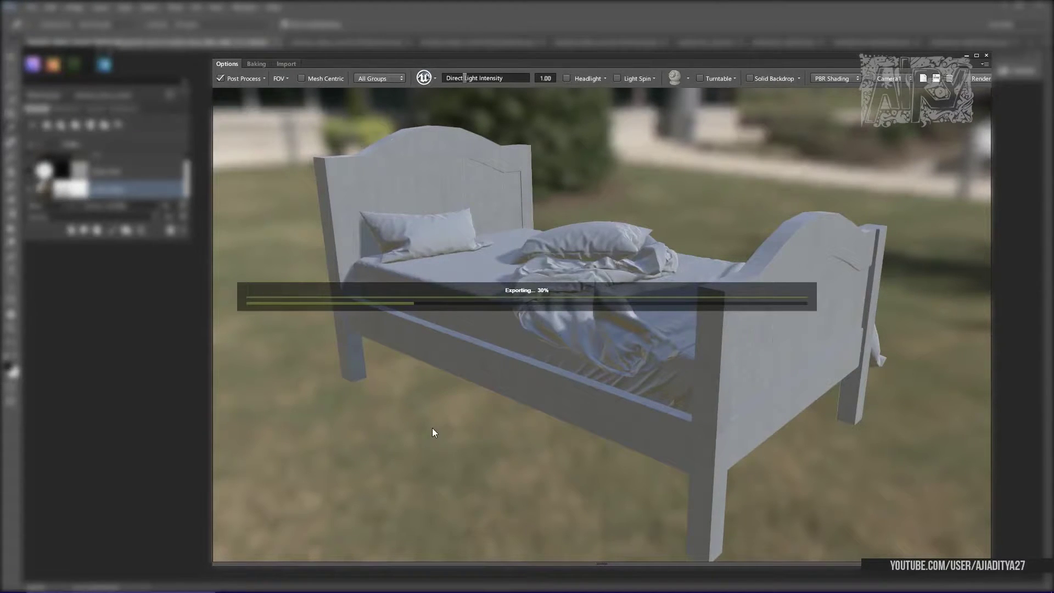
click(575, 284)
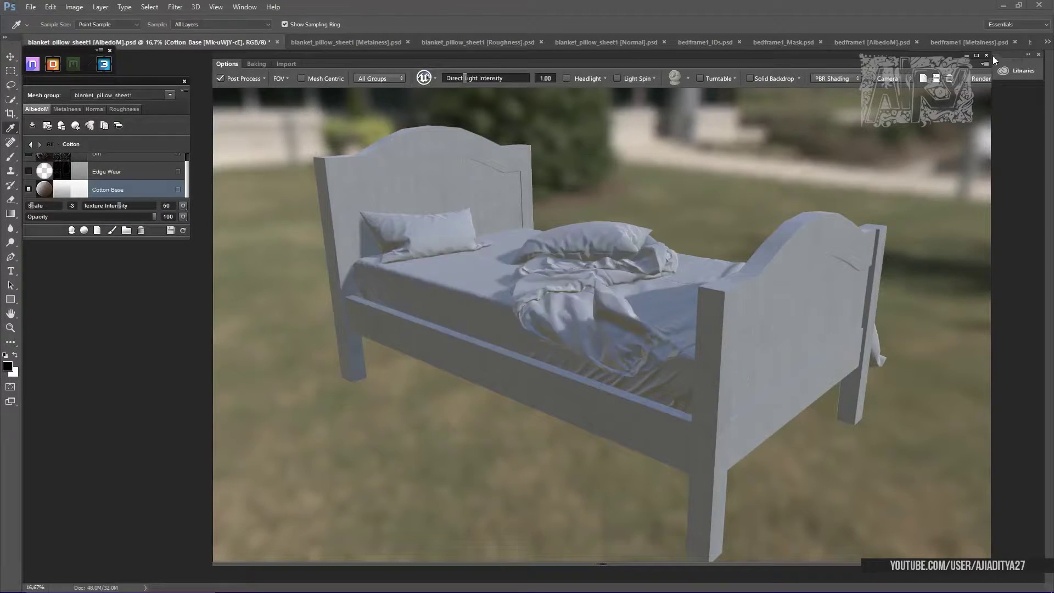
click(986, 55)
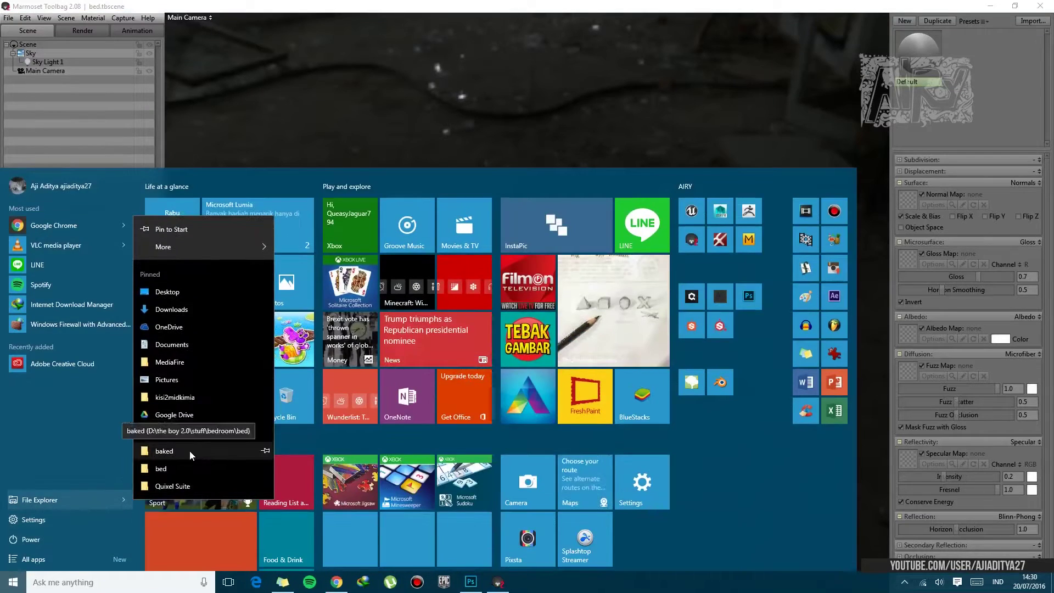
Step: Load the bed model from the bed folder into the Marmoset scene
click(189, 450)
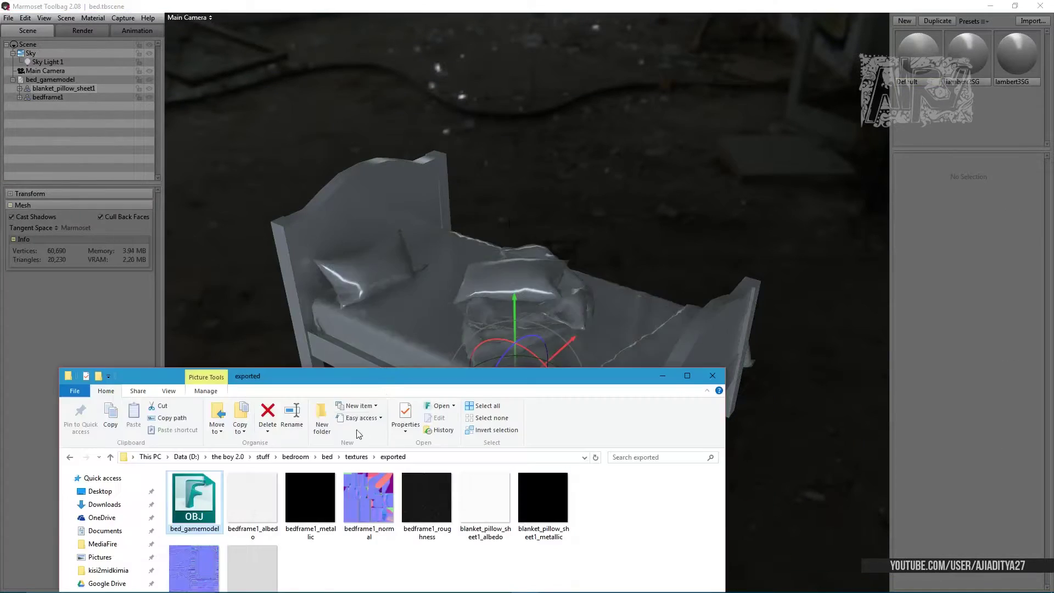
click(972, 21)
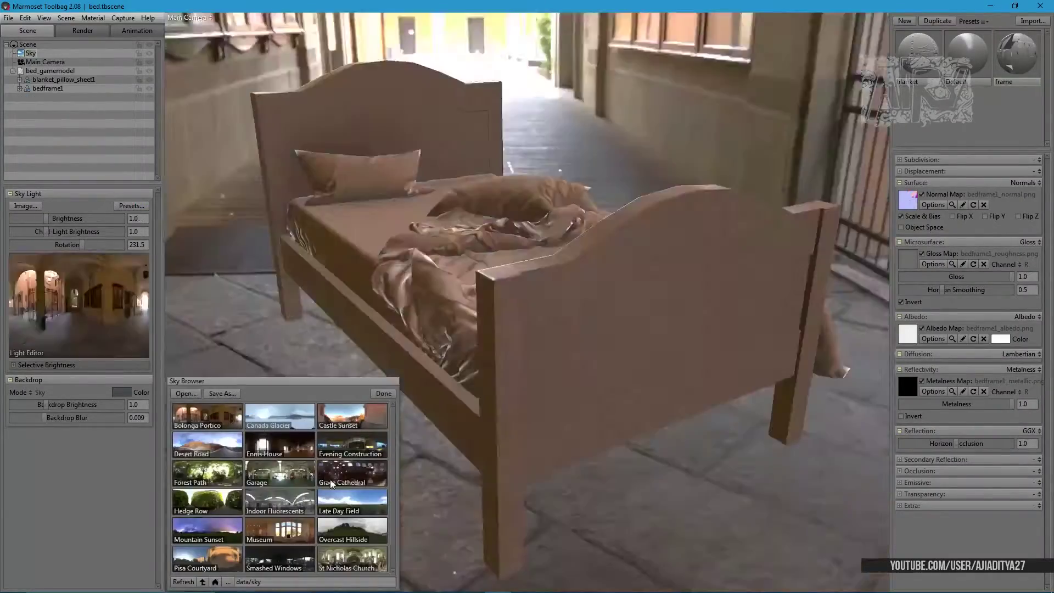
Step: Bring back the Marmoset bed scene and rotate the sky lighting around it
click(221, 500)
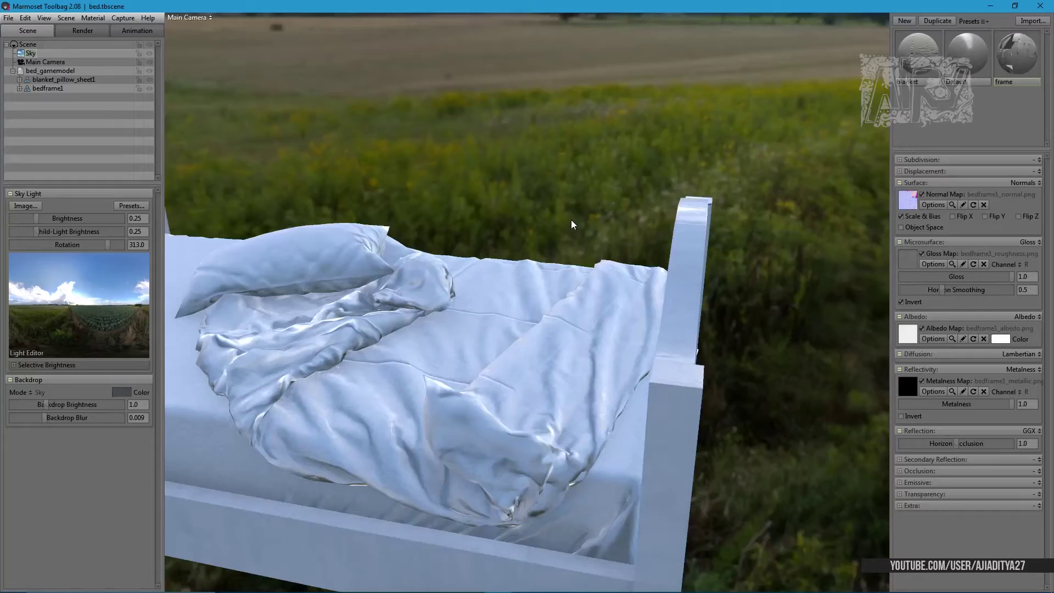
mouse_move(605, 169)
mouse_down()
mouse_move(641, 216)
mouse_move(663, 324)
mouse_up()
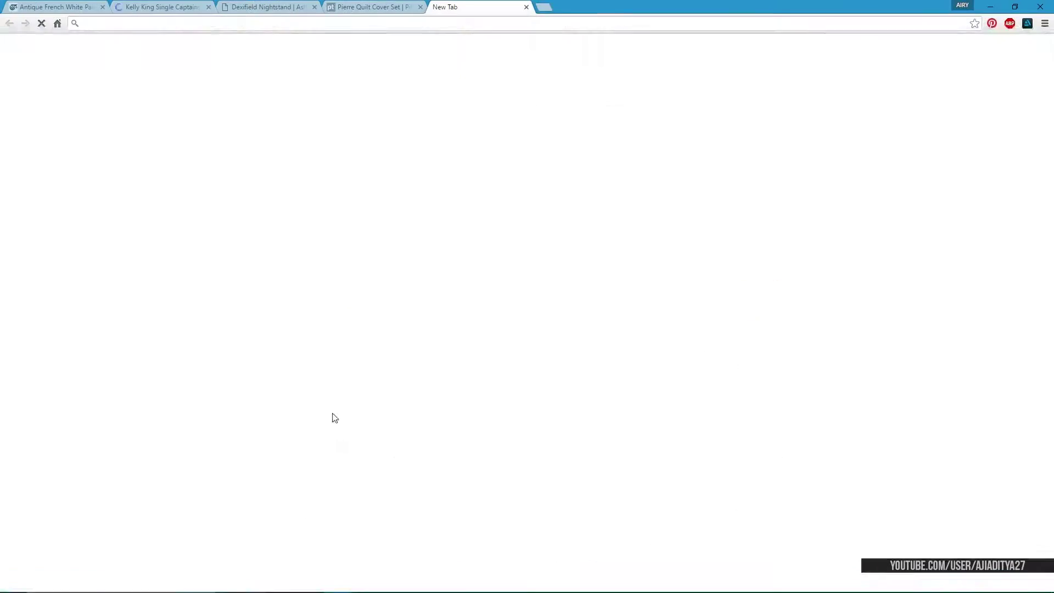
Step: Search images for 'bed sheet images' and 'night scenery painting', glancing at the nightstand and quilt tabs
text(bed sheet images)
key(Return)
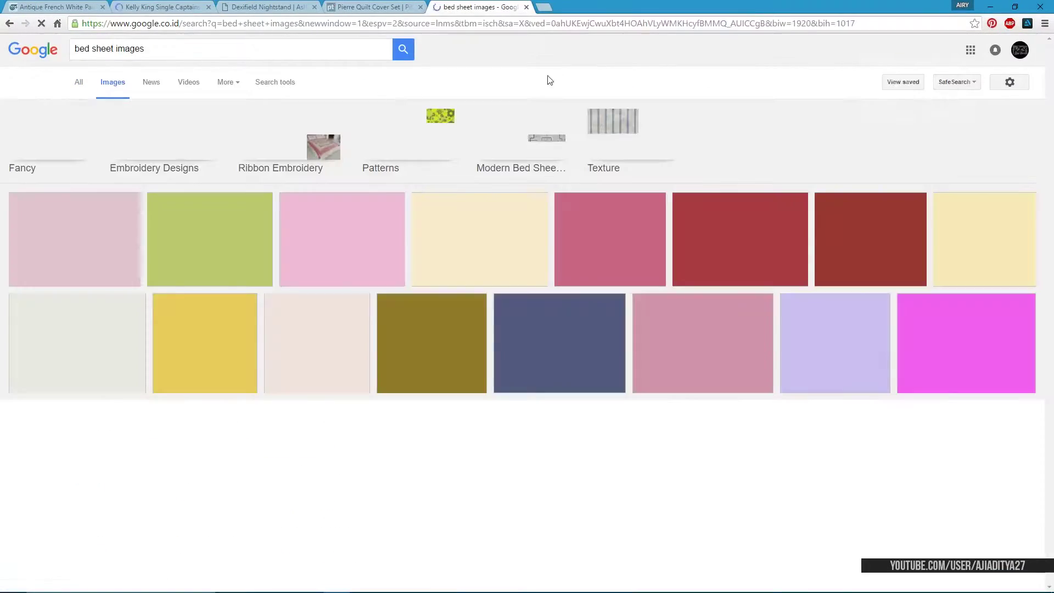
triple_click(263, 48)
text(night scenery painting)
key(Return)
click(269, 7)
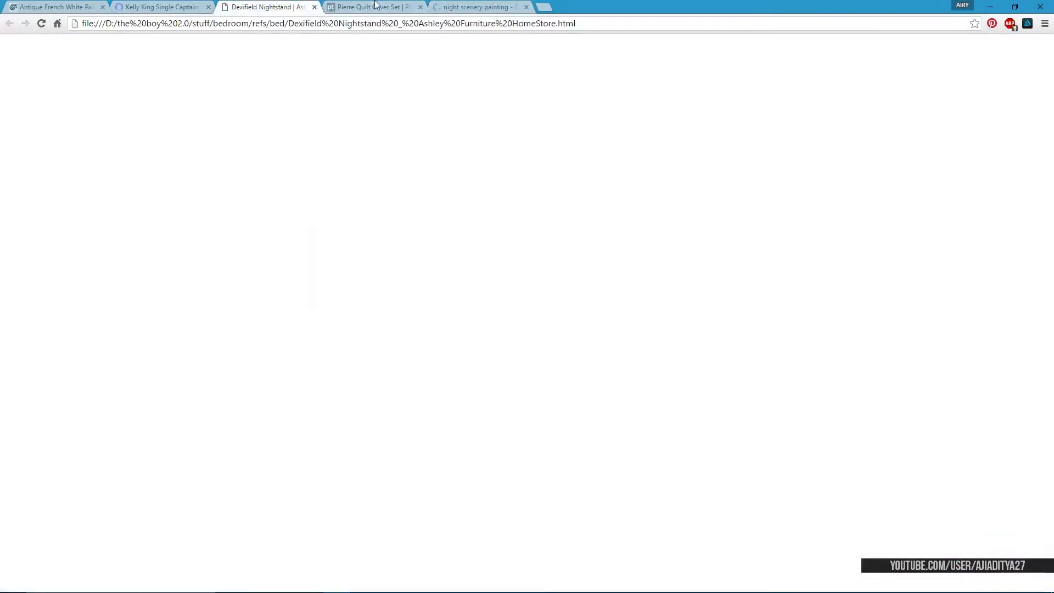
click(376, 7)
click(467, 6)
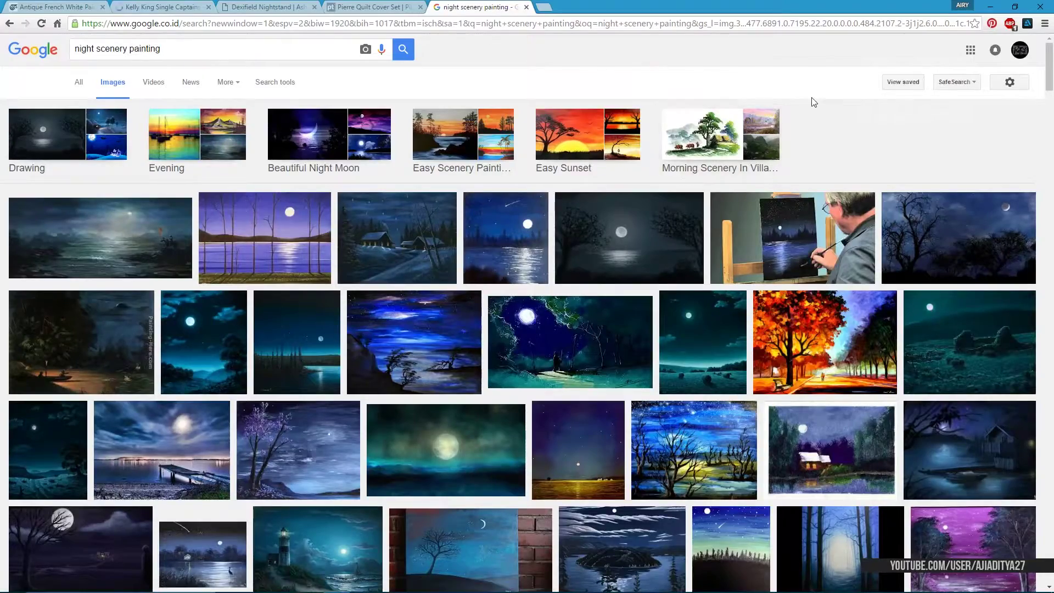
Step: Browse the fl folder of images in Pictures
key(super+e)
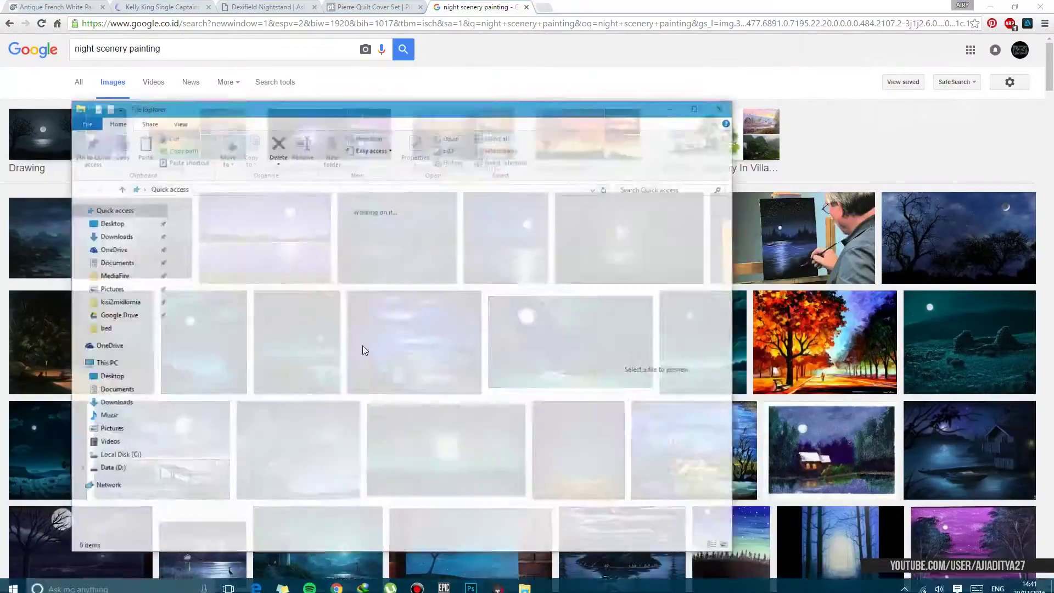
double_click(485, 354)
click(407, 371)
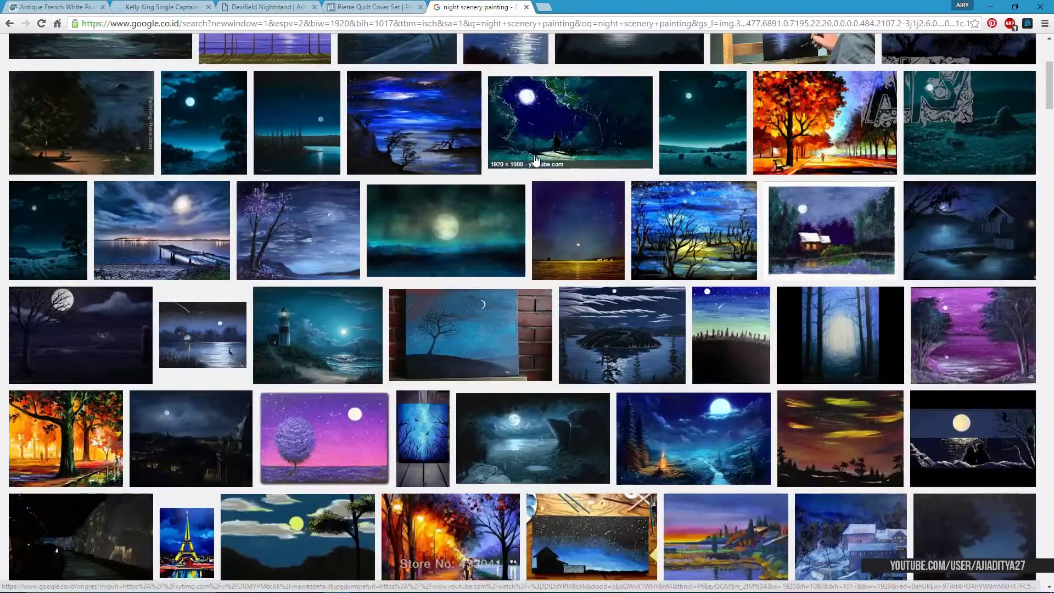
Step: Search for 'royalty free painting' and scroll through the results
key(ctrl+a)
text(royalty free painting)
key(Return)
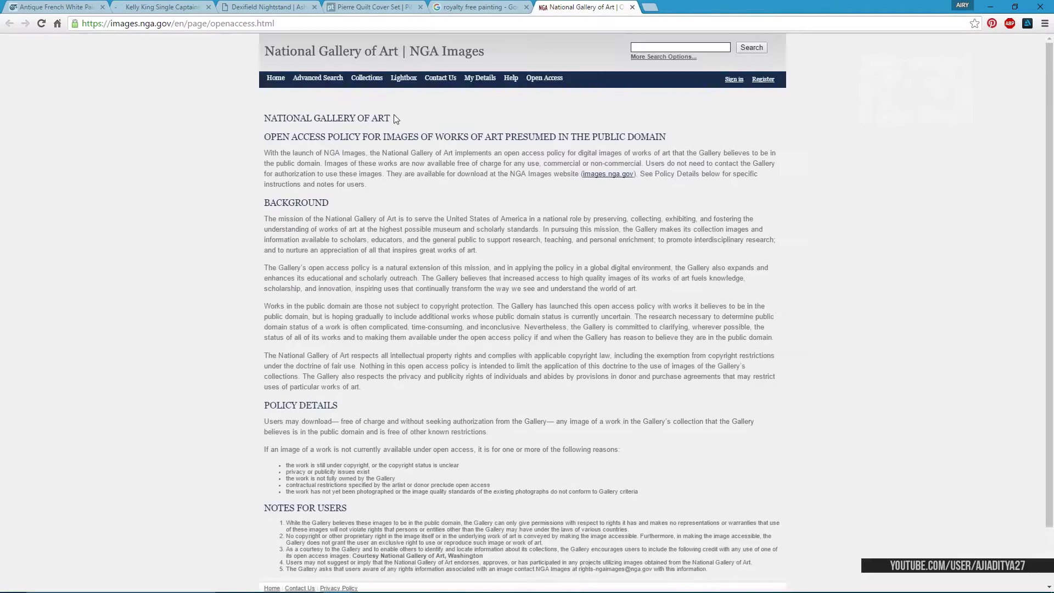
scroll(648, 317, down, 1)
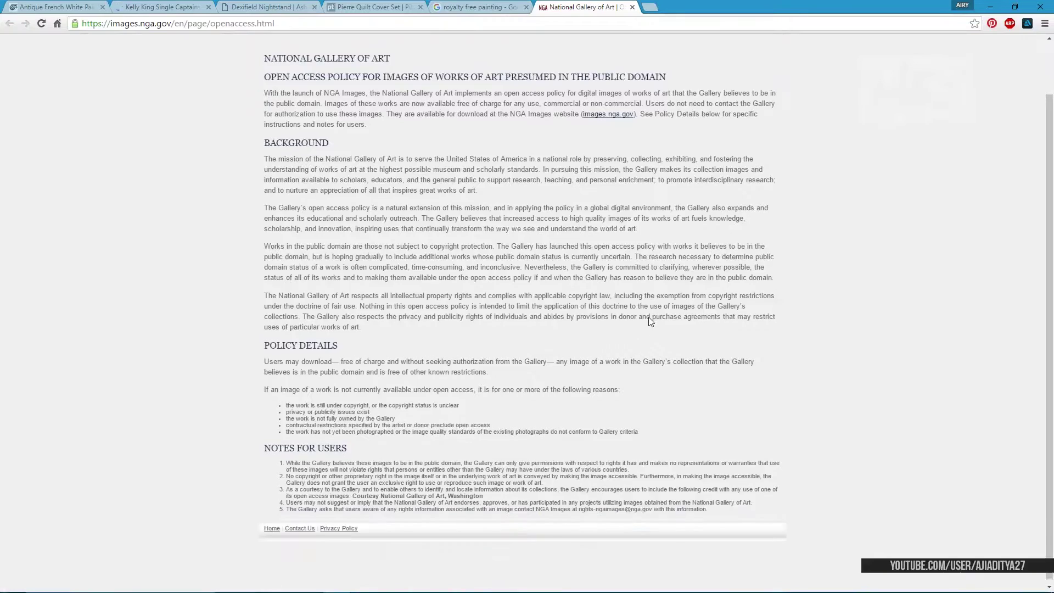
scroll(235, 132, up, 1)
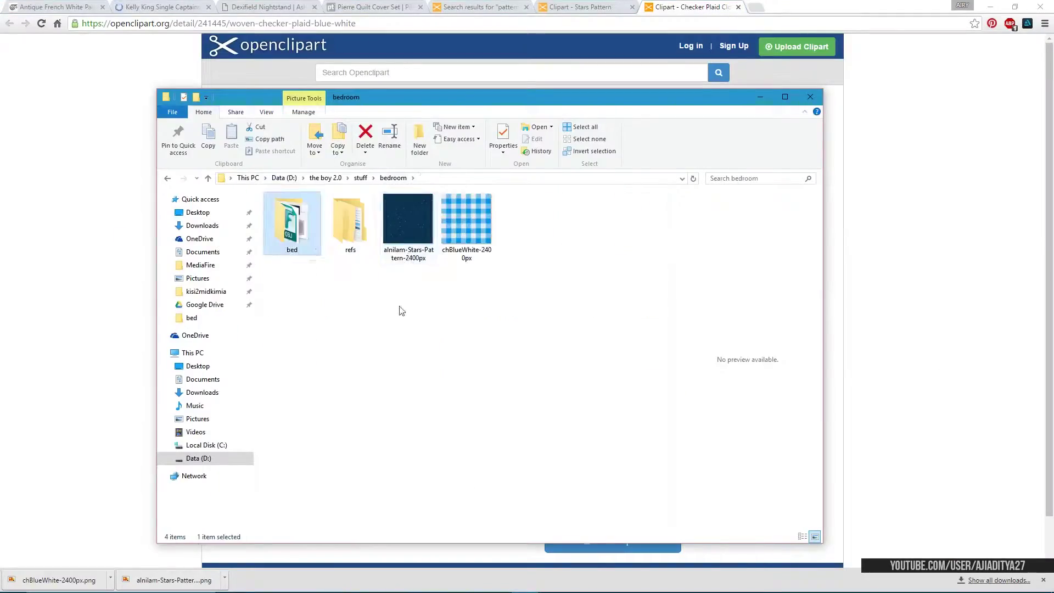
Step: Place the blue-white checker image on the sheet area and rasterize its layers
key(alt+Tab)
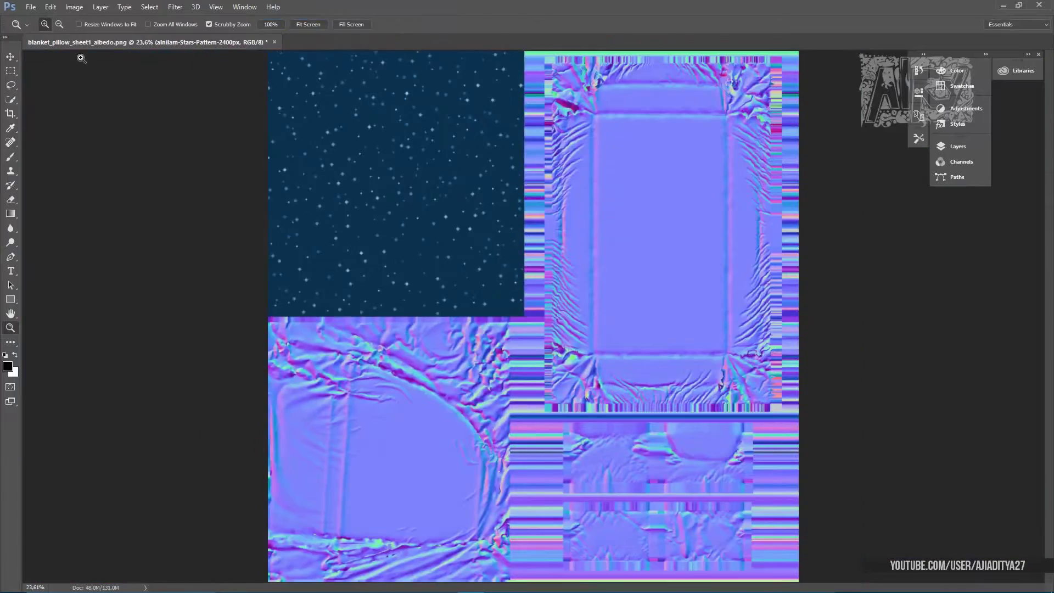
key(alt+Tab)
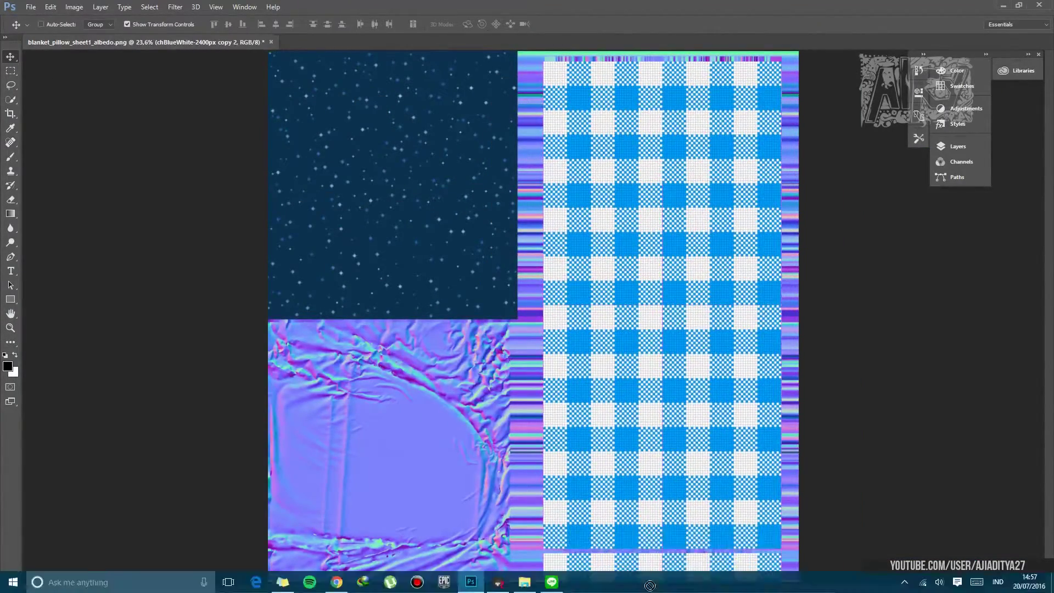
click(946, 147)
click(807, 208)
right_click(857, 208)
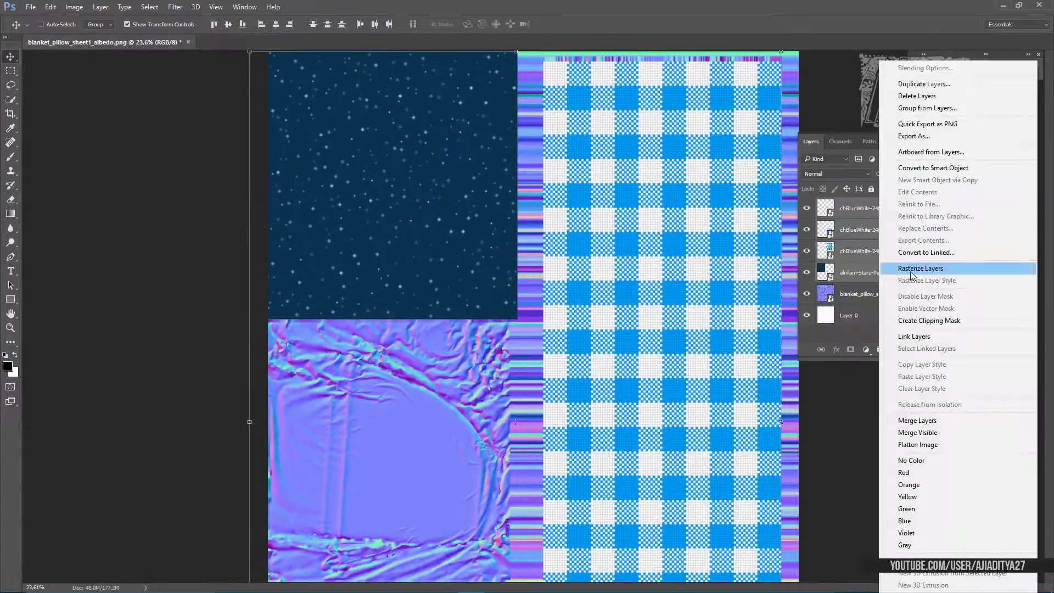
click(806, 208)
Step: Show the checker layer over a hidden normal map and check the pattern at 100% zoom
key(m)
click(806, 208)
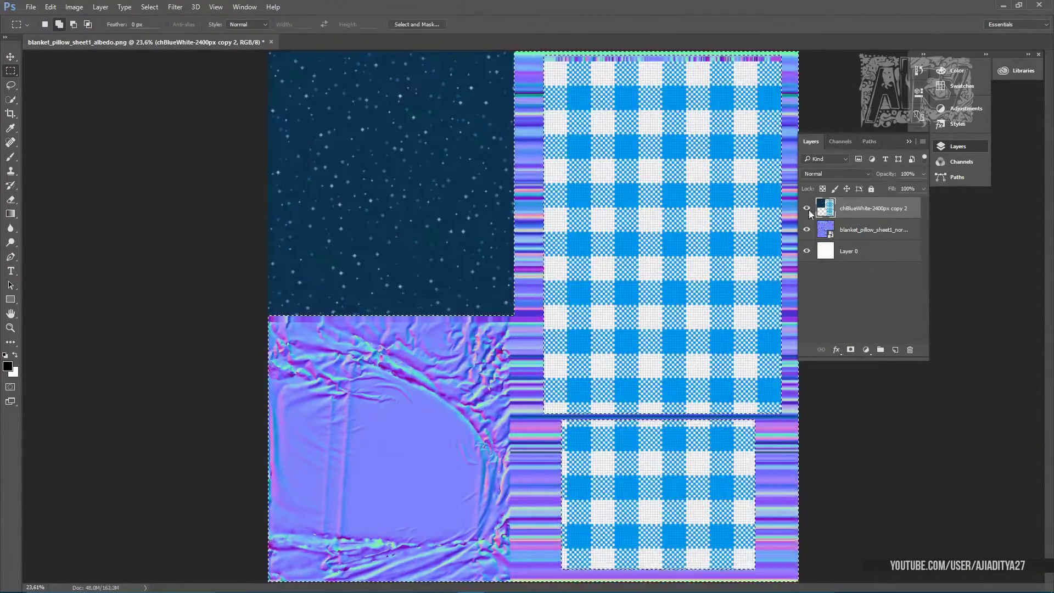
click(807, 229)
key(z)
key(ctrl+1)
click(829, 208)
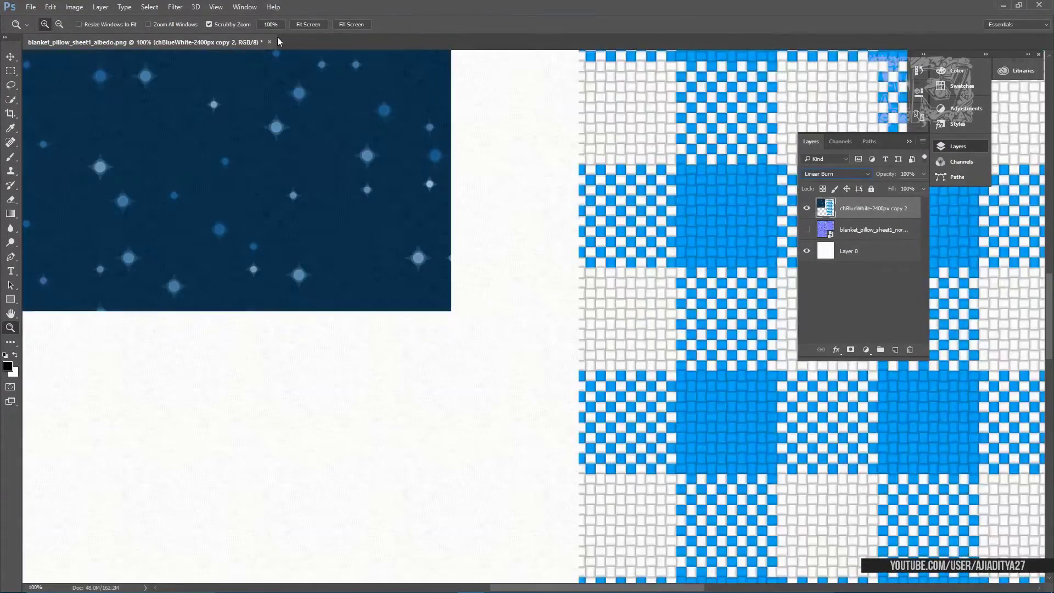
key(ctrl+0)
Step: Start saving the albedo texture through Save As, entering the destination path
click(30, 6)
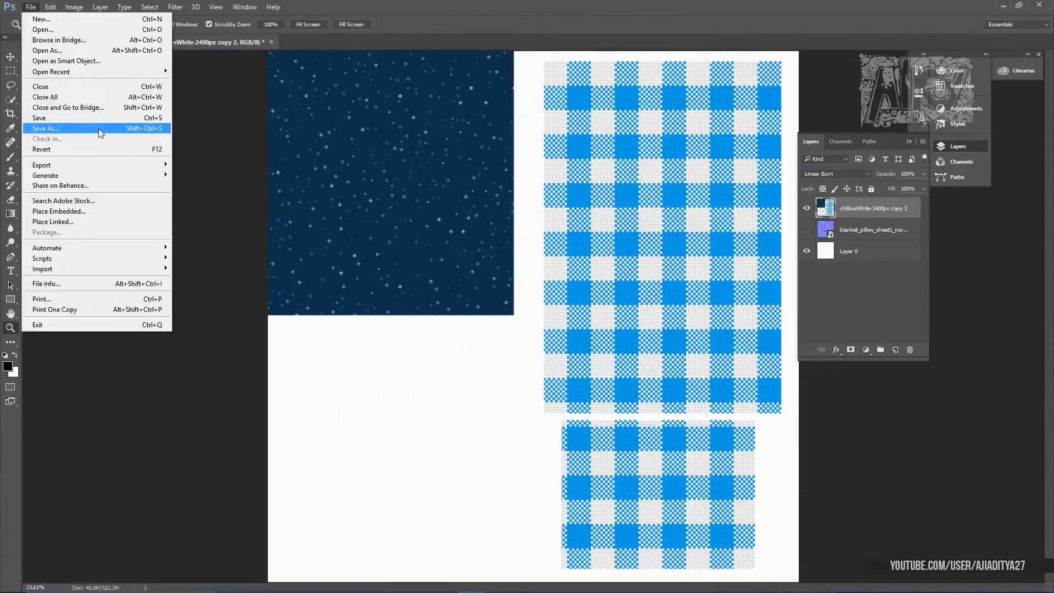
click(100, 131)
text(w/pa)
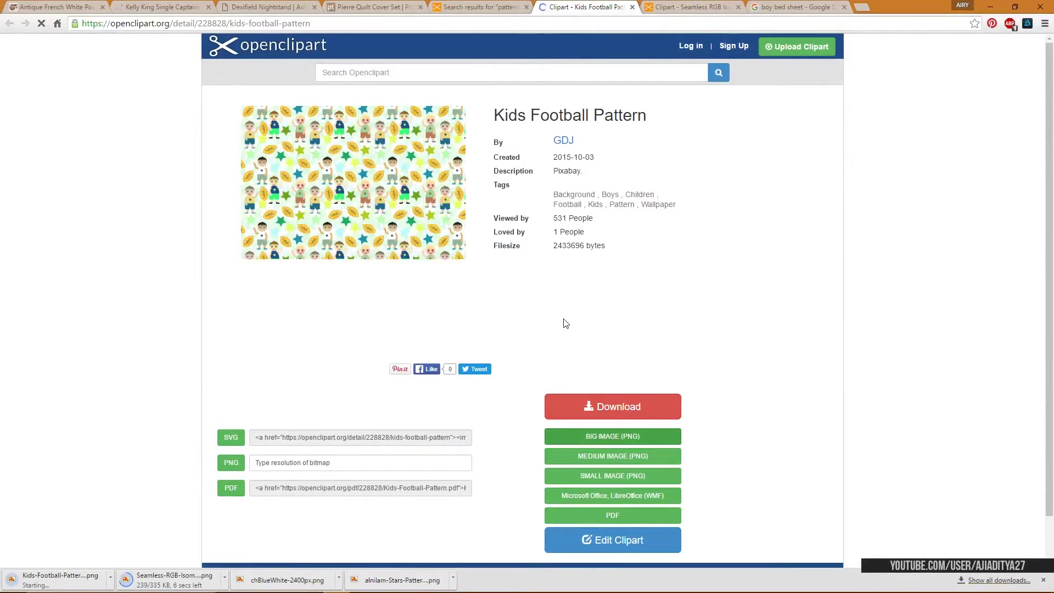
Step: Commit the cubes pattern on the pillow area, test moving it, then undo to its original spot
key(alt+Tab)
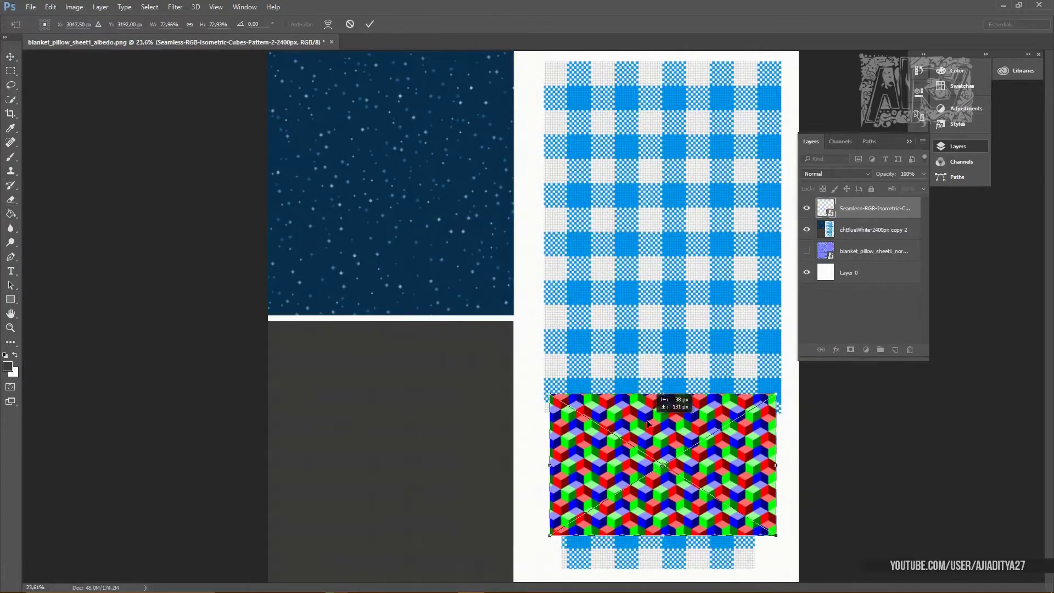
key(Return)
click(806, 230)
click(806, 251)
drag(656, 456, 417, 451)
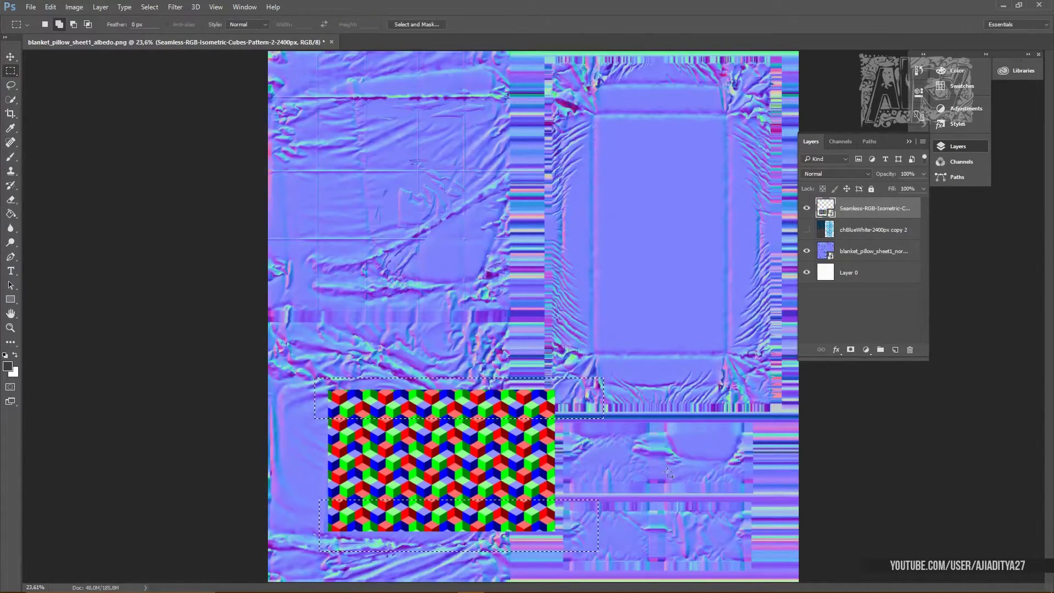
key(ctrl+z)
click(806, 230)
click(806, 251)
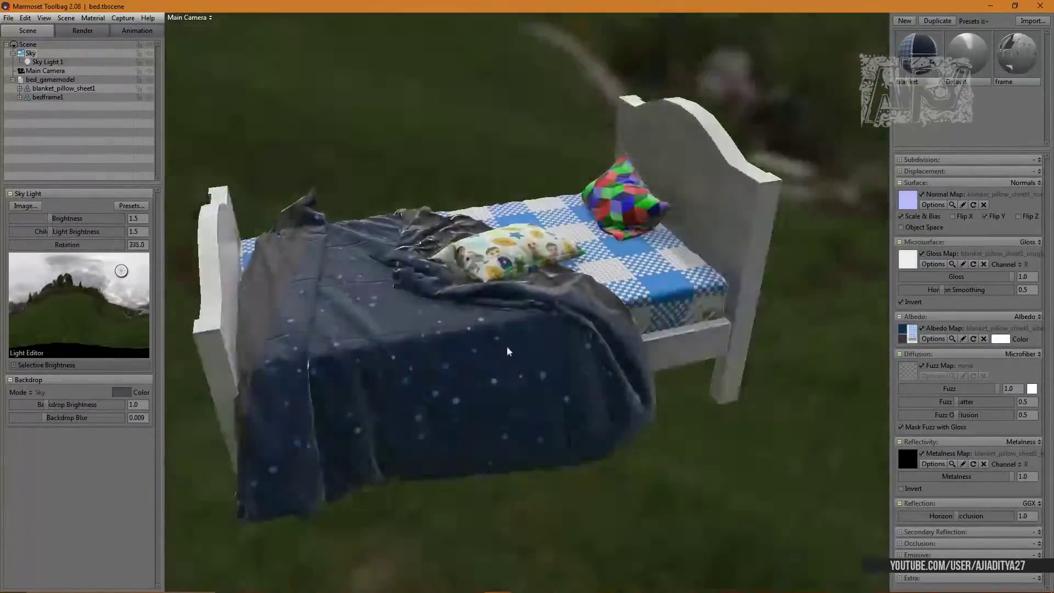
Step: Orbit the camera to look down on the repatterned bed
drag(507, 351, 993, 217)
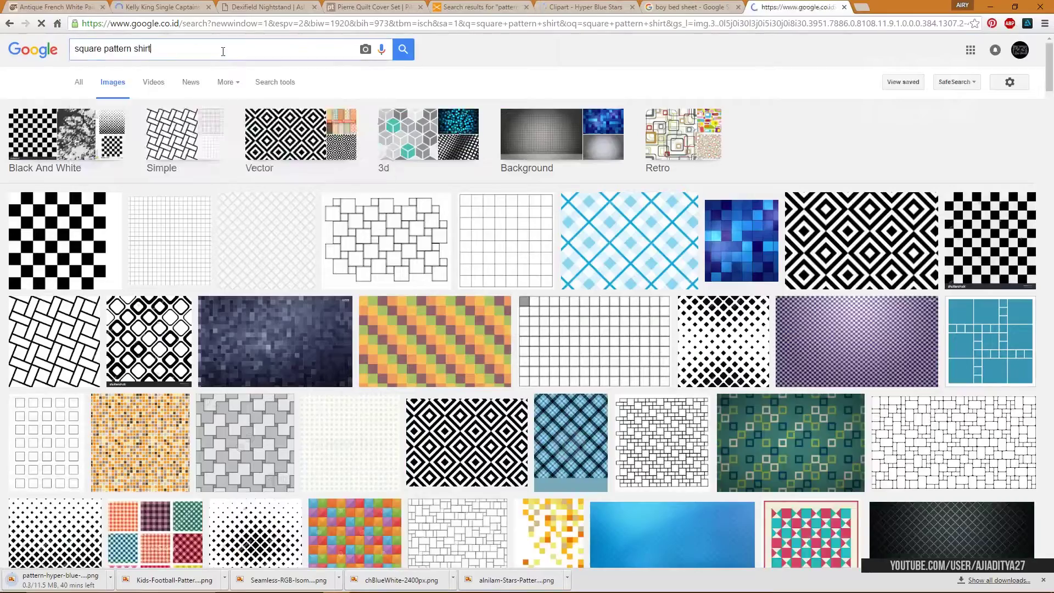
Step: Close the Google Images results page and the Hyper Blue Stars clipart page
key(ctrl+w)
middle_click(584, 5)
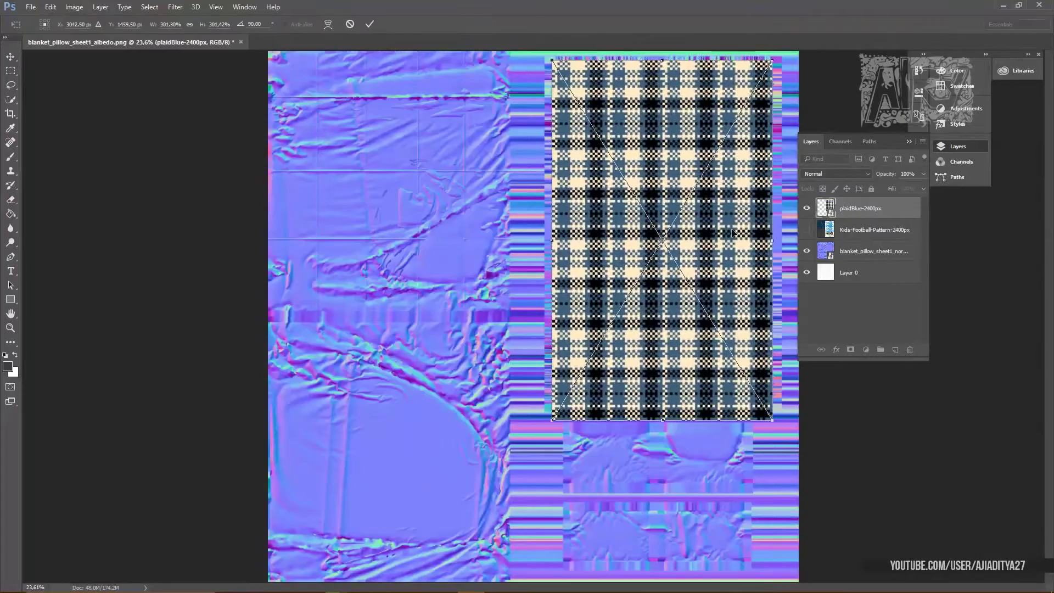
Step: Commit the plaid placement over the sheet and move the pattern-hyper-blue layer up over the blanket
key(m)
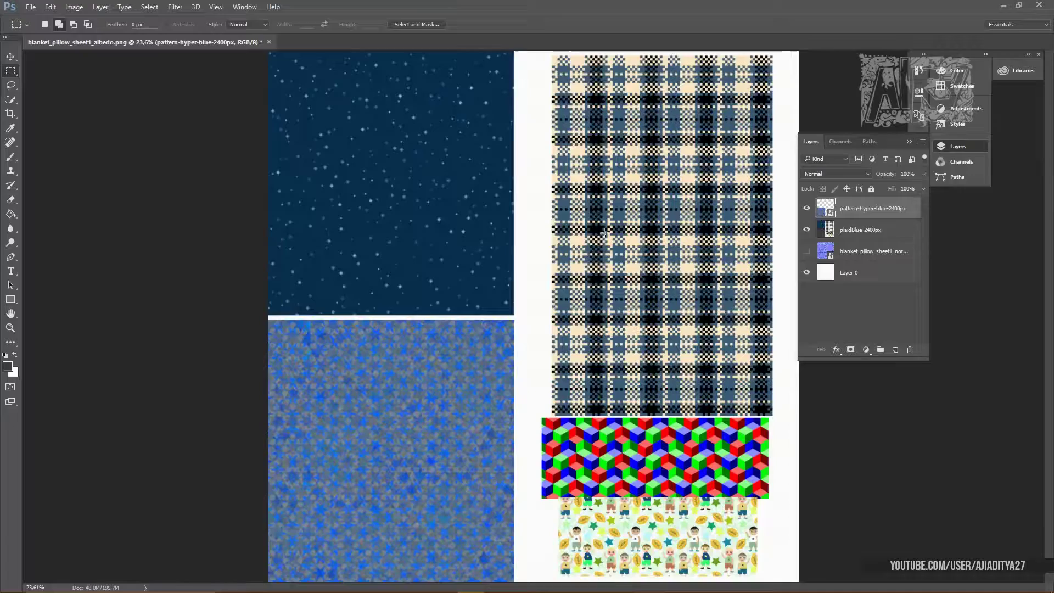
click(873, 209)
key(v)
drag(387, 434, 388, 171)
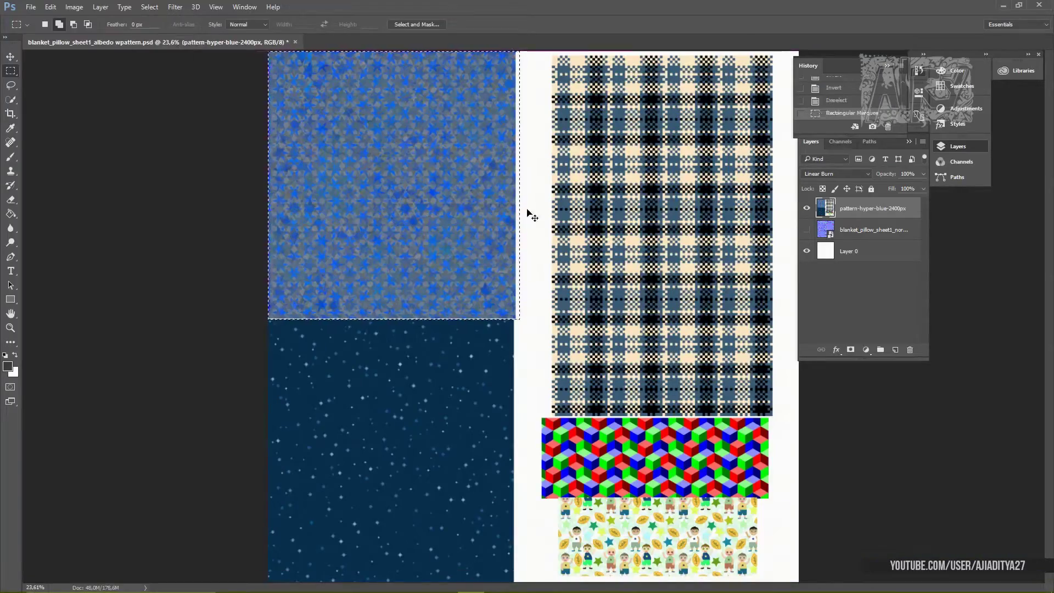
Step: Orbit the view around the bed to check the plaid sheet and blue-starred blanket
key(ctrl+j)
key(v)
drag(527, 214, 503, 433)
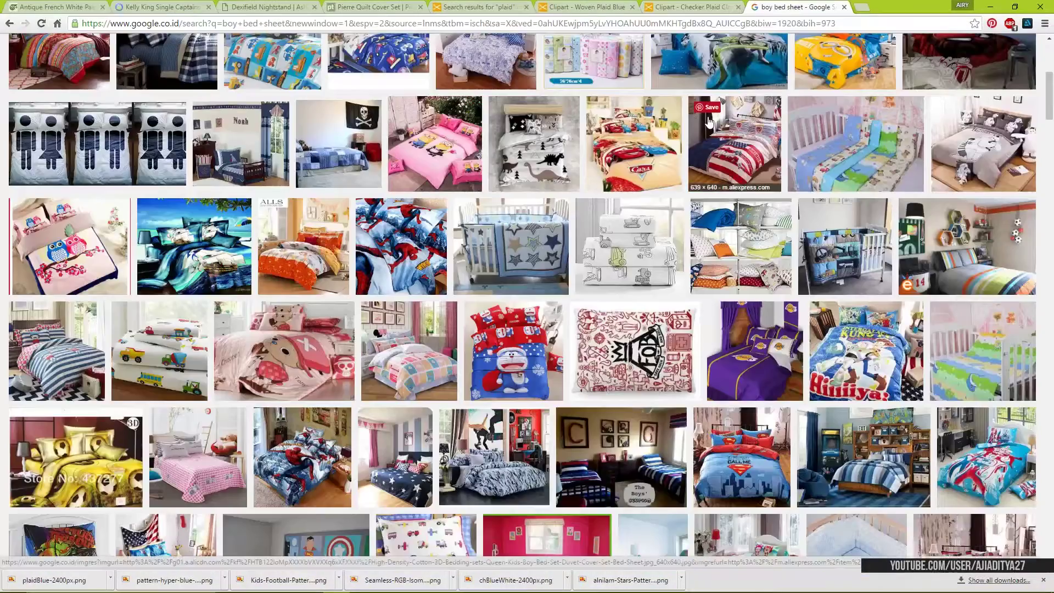
scroll(584, 239, down, 5)
Step: Scroll down through the 'boy bed sheet' image results
scroll(584, 238, down, 5)
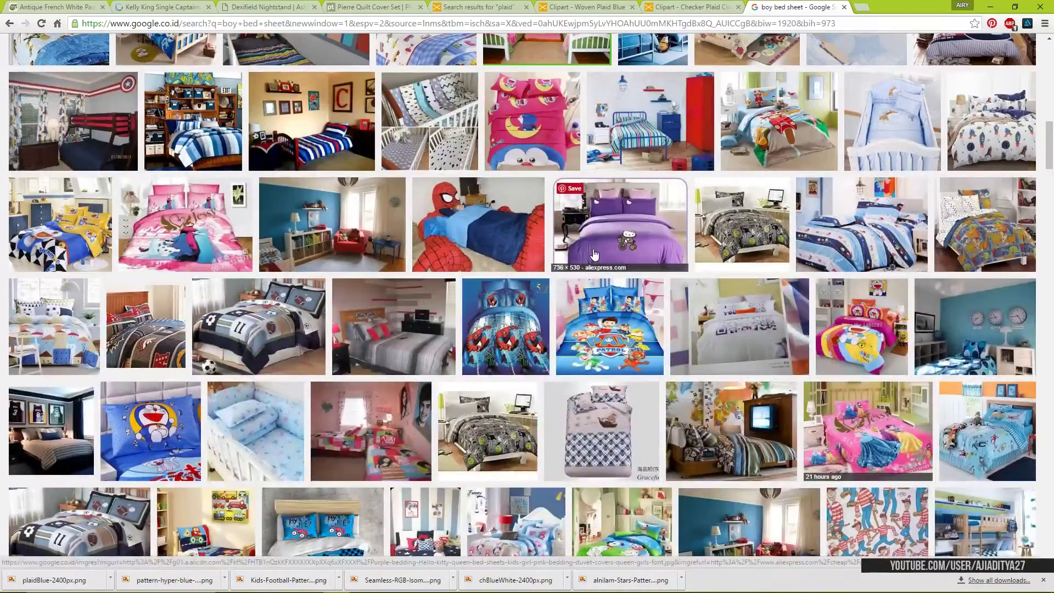